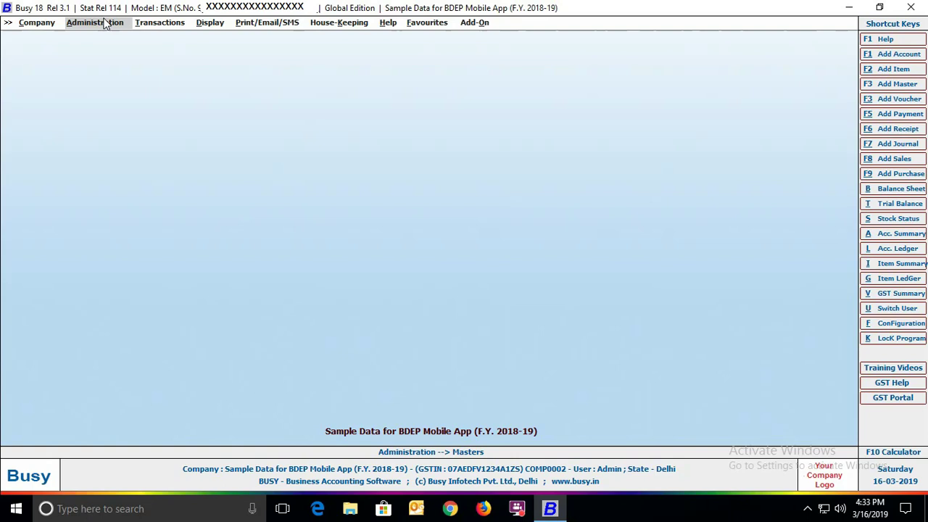
Open the Features / Options General settings and the BDEP configuration details.
click(105, 22)
click(102, 49)
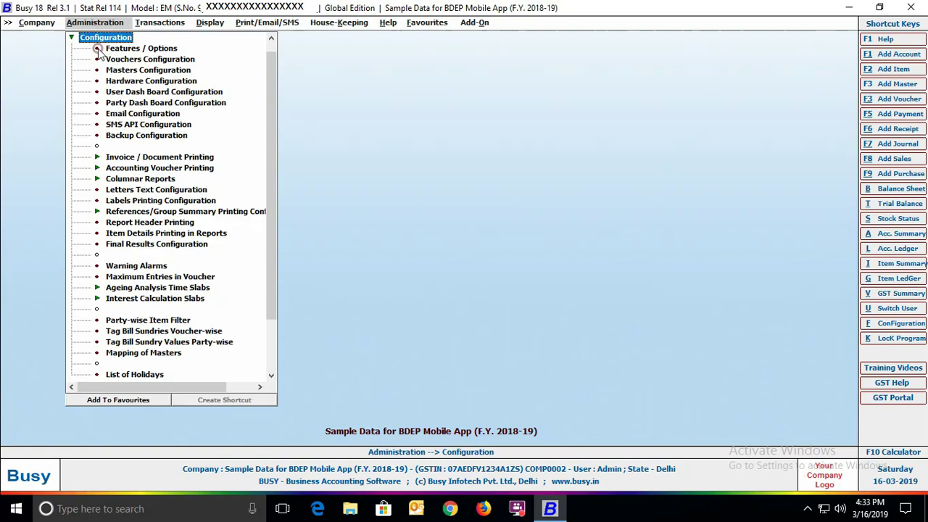
click(117, 50)
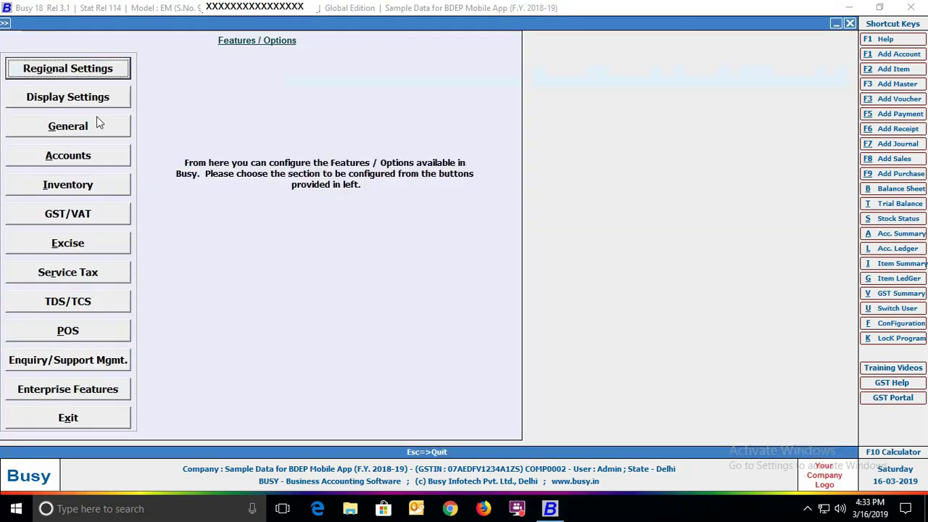
click(54, 128)
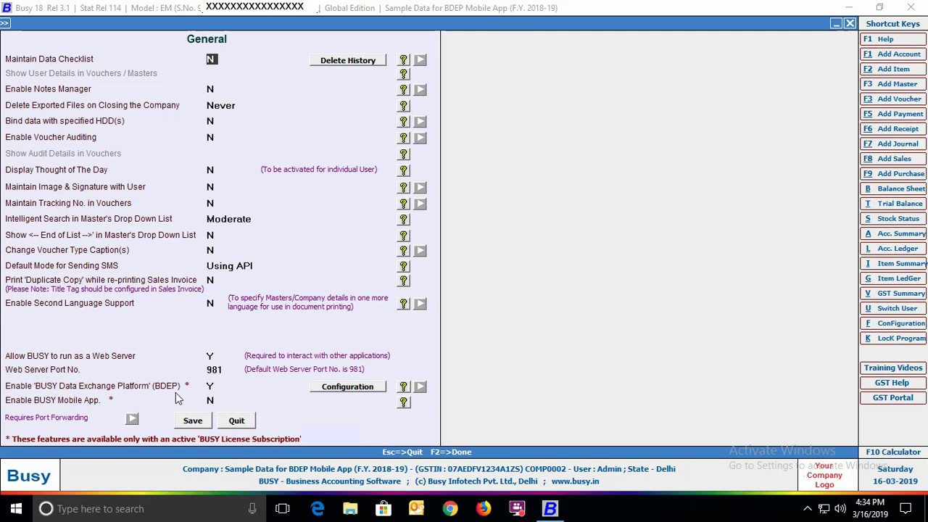
click(361, 386)
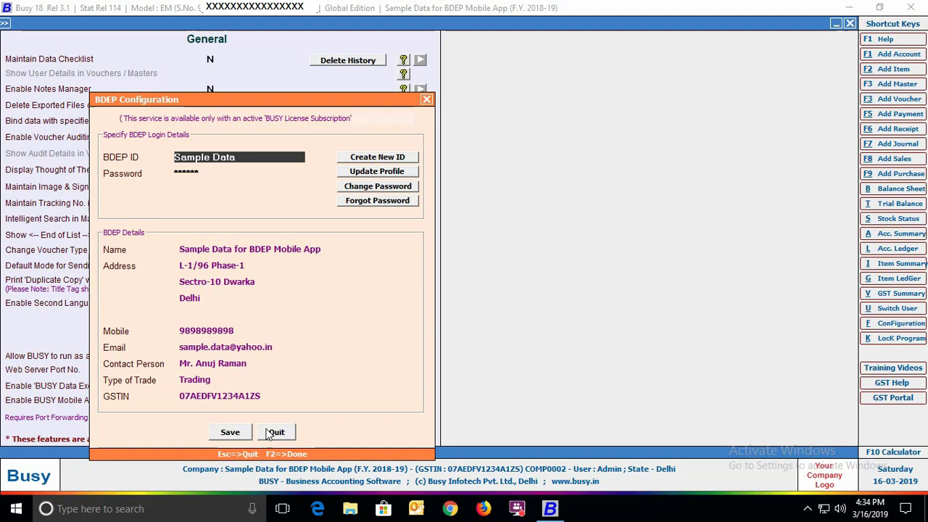
click(270, 433)
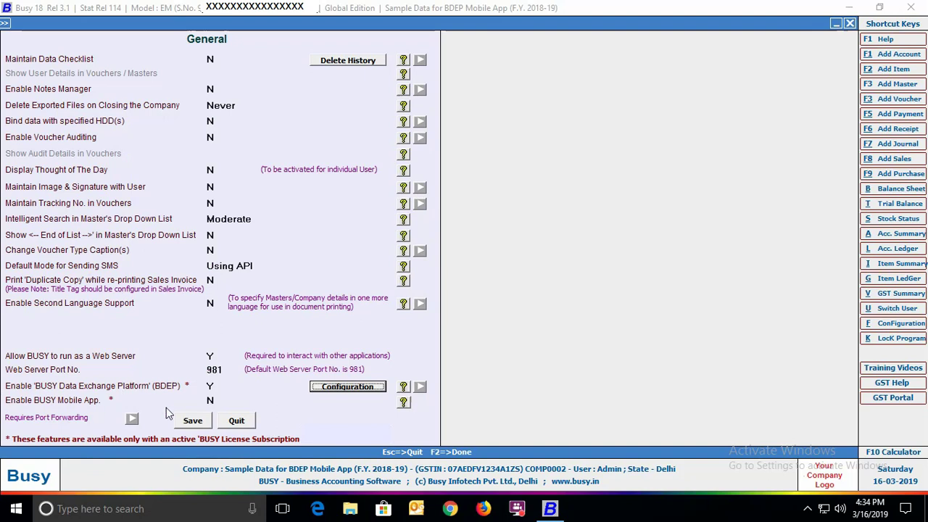
click(210, 400)
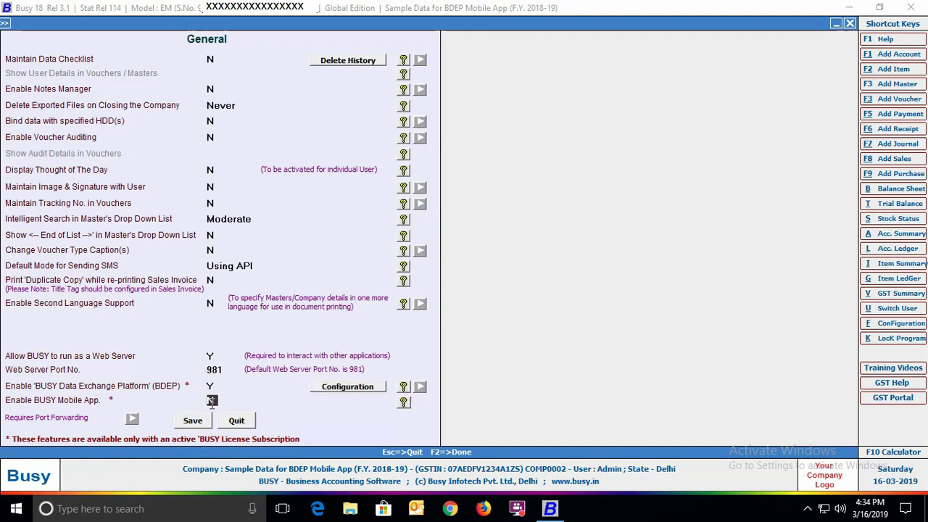
Set Enable BUSY Mobile App to Y, enable the mobile app for parties, and save the General settings.
key(y)
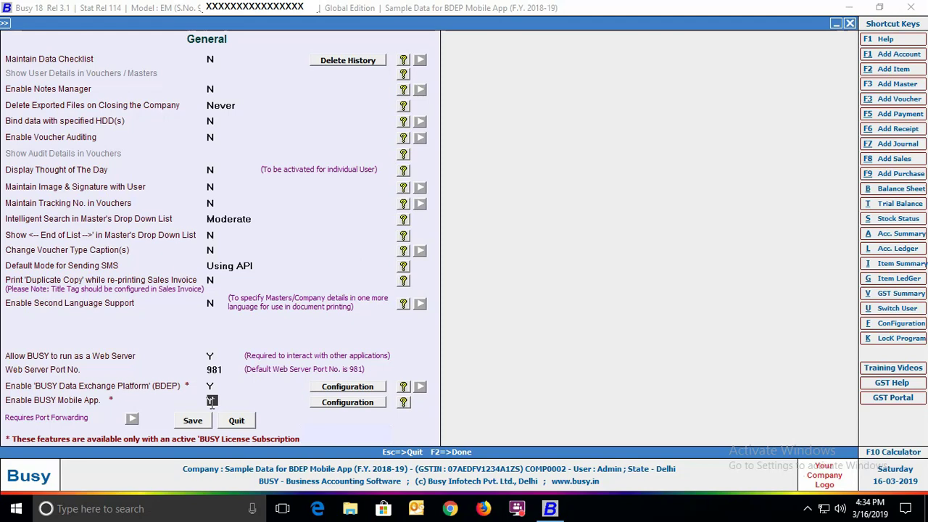
click(347, 403)
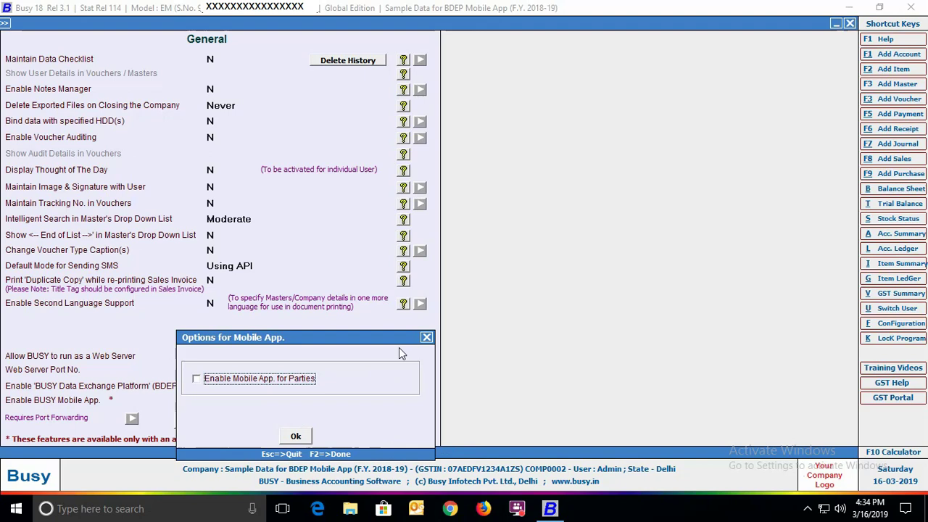
click(195, 379)
click(295, 435)
click(189, 421)
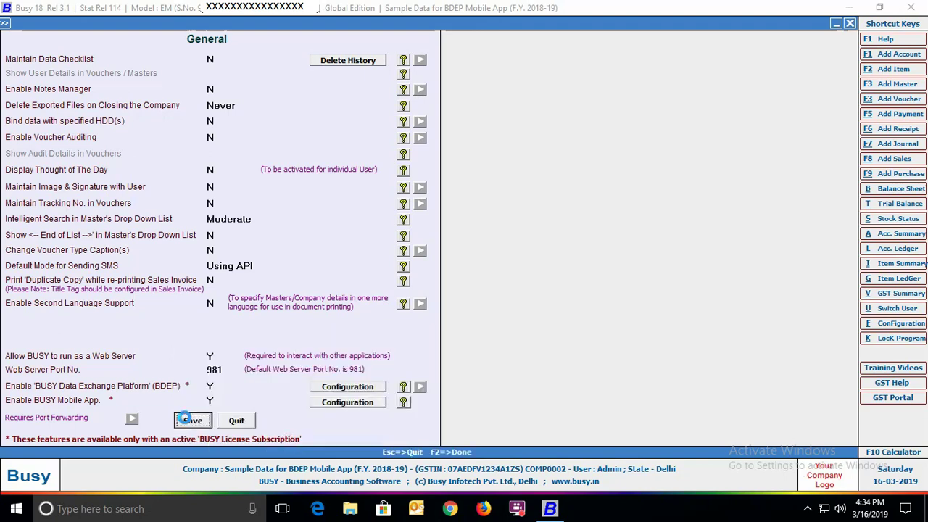
click(121, 418)
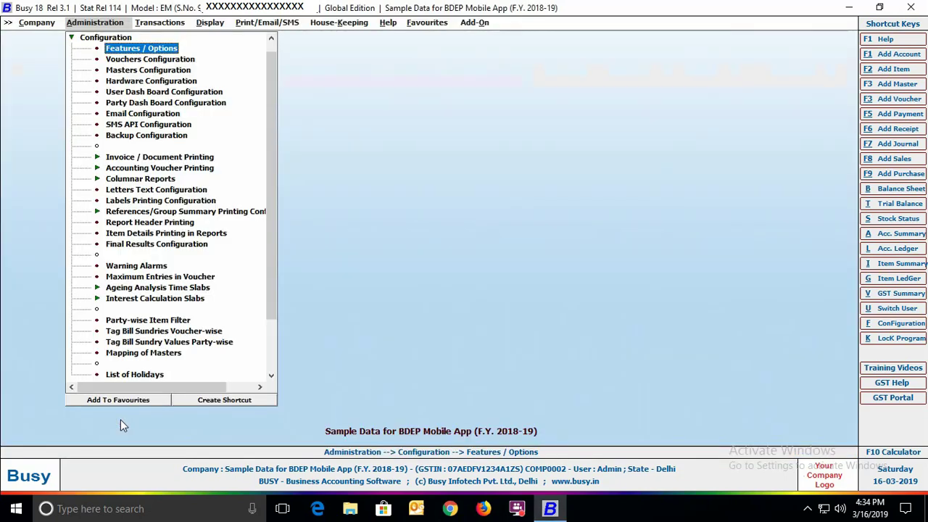
click(127, 37)
Modify the Amit Enterprises account to set Allow access to Mobile App to Y.
click(100, 37)
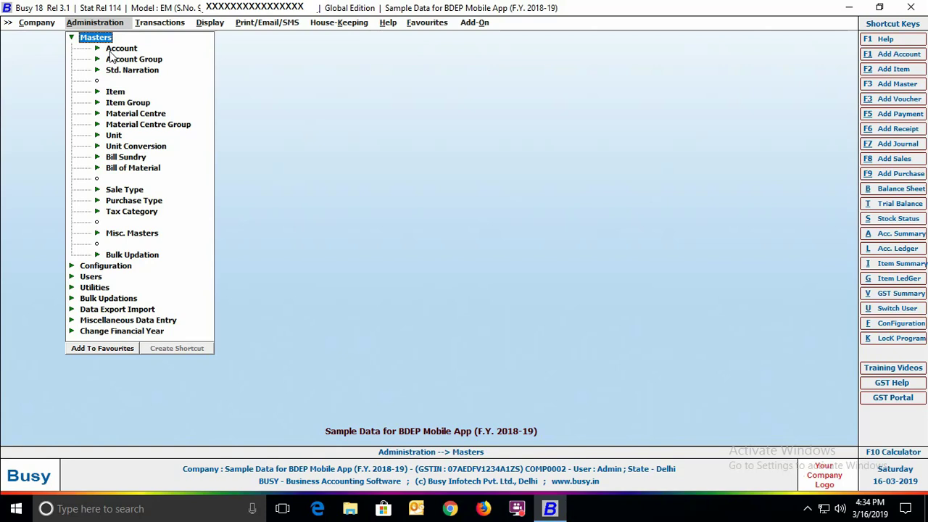
click(116, 50)
click(141, 70)
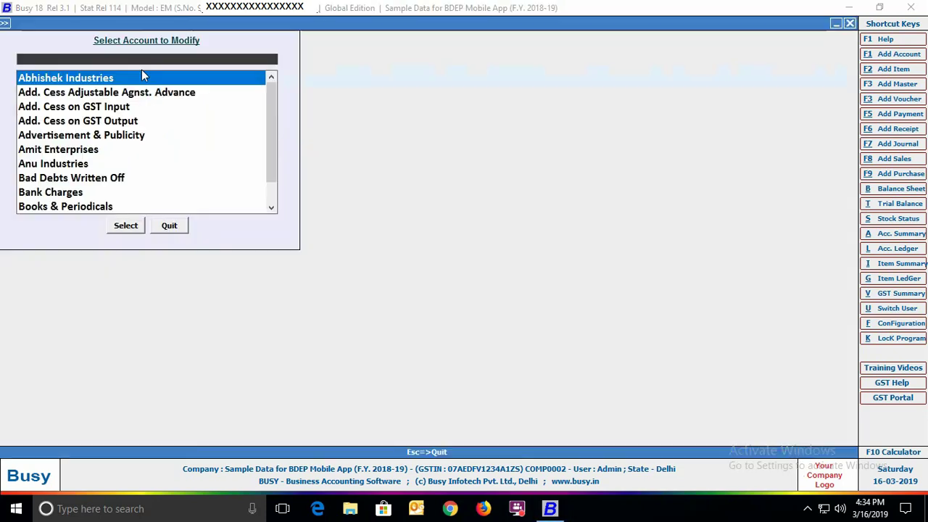
text(ami)
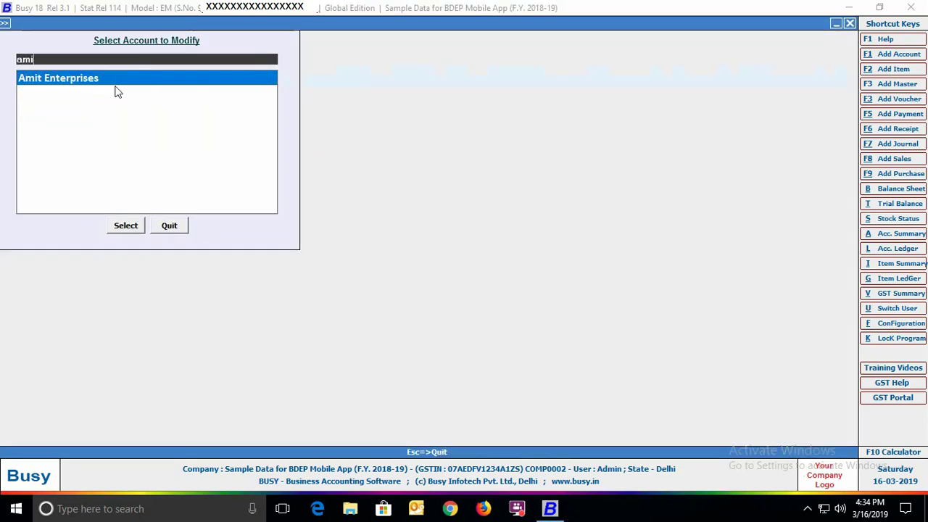
click(116, 80)
click(123, 225)
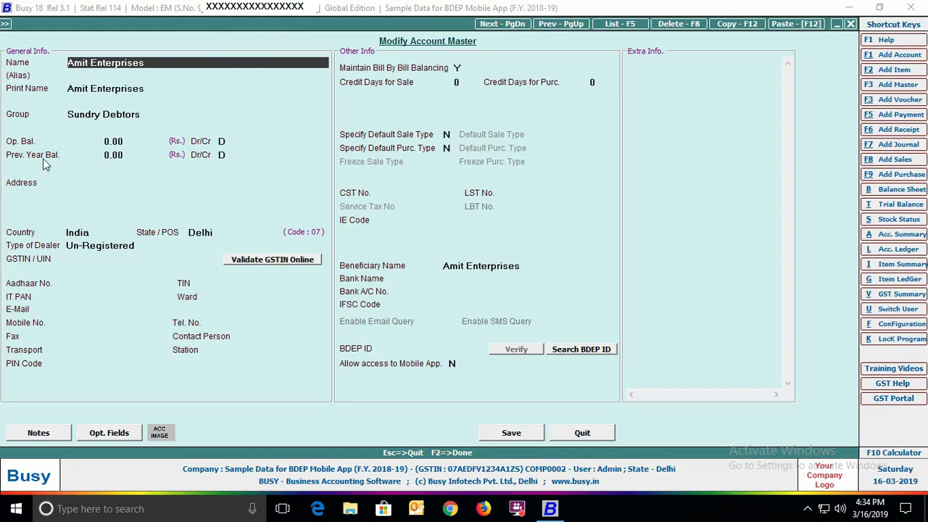
click(454, 365)
text(Y)
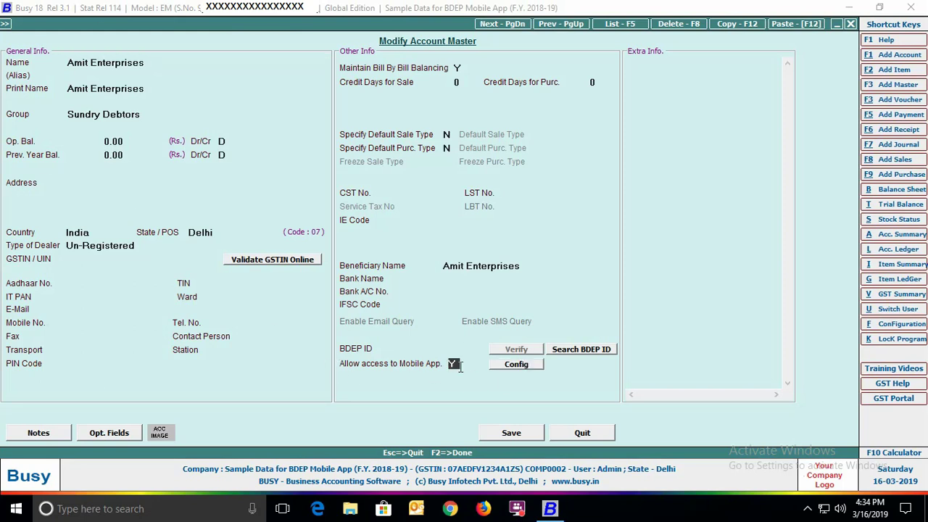
click(517, 367)
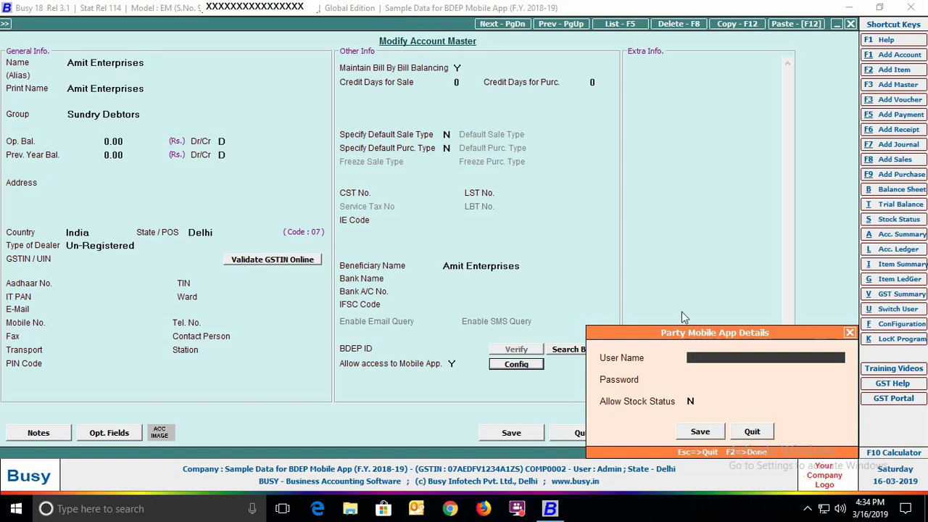
Give Amit Enterprises a mobile app user name and password with Allow Stock Status Y, and save the account.
click(700, 357)
key(Return)
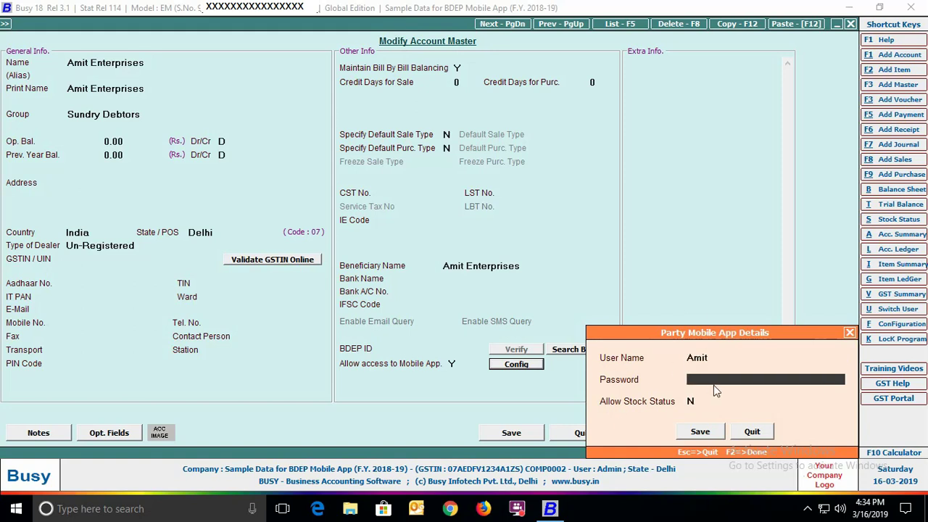
key(Return)
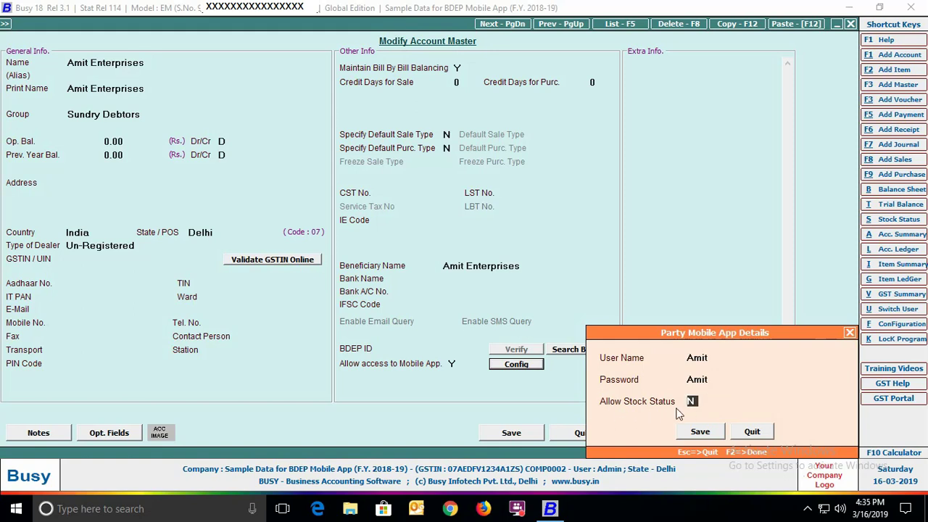
key(y)
click(700, 434)
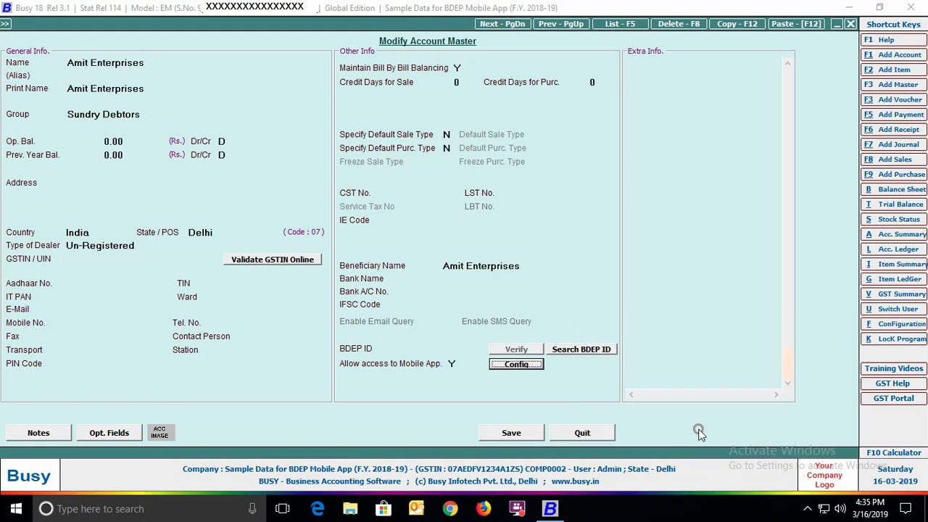
click(527, 435)
click(169, 225)
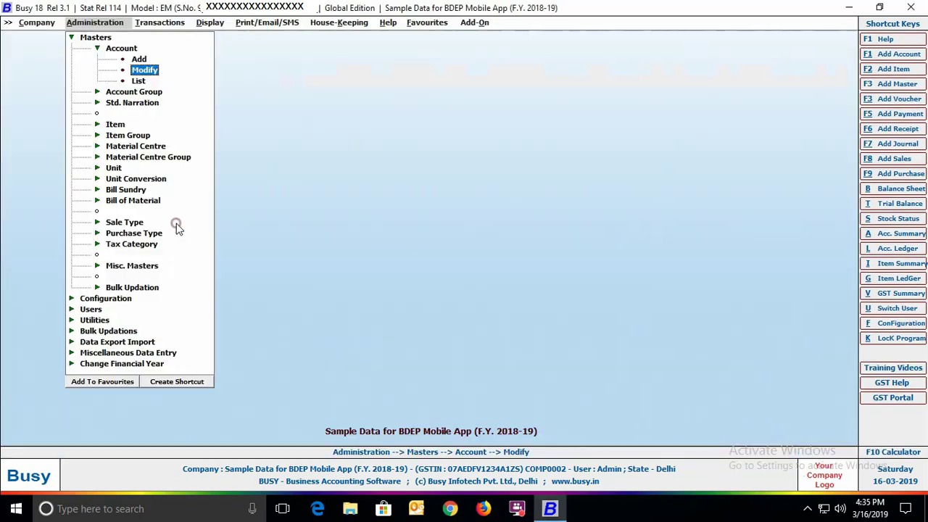
Modify the non-admin Busy user to set Allow access to Mobile App to Y and save.
click(95, 309)
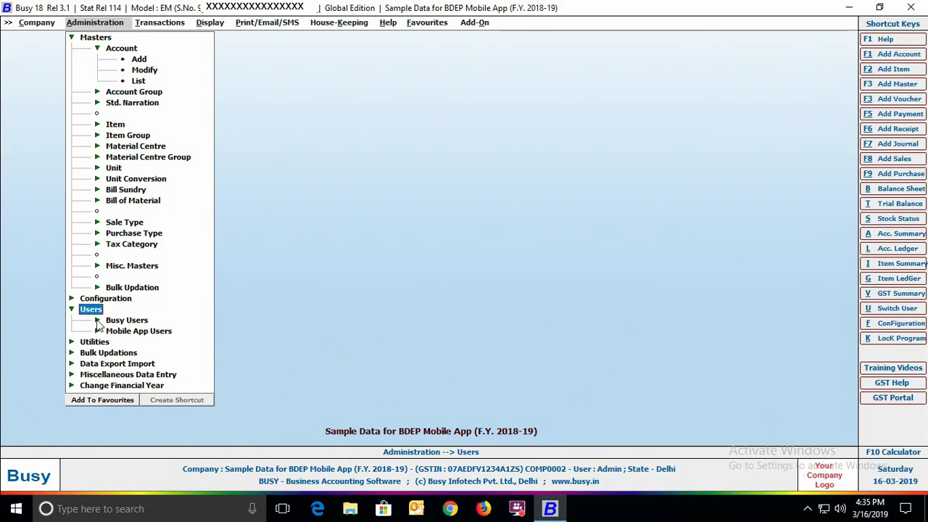
click(98, 321)
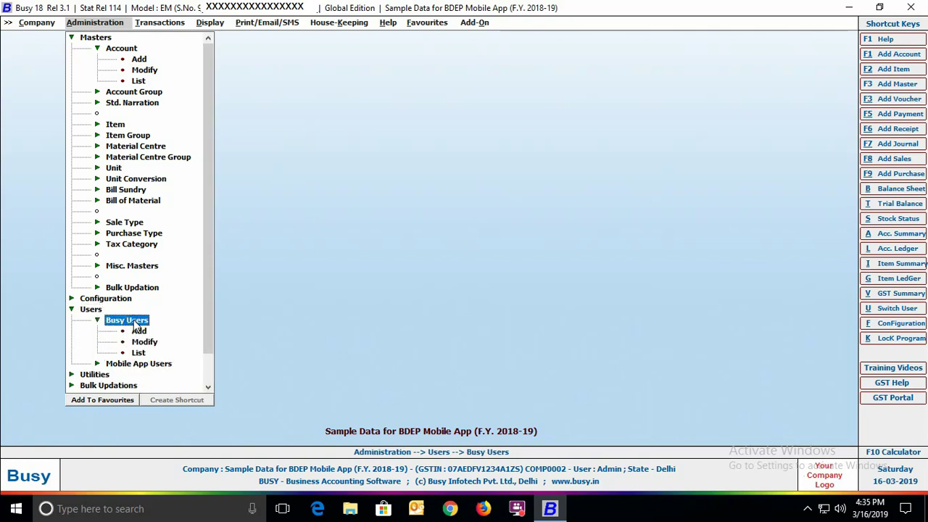
click(142, 342)
click(38, 97)
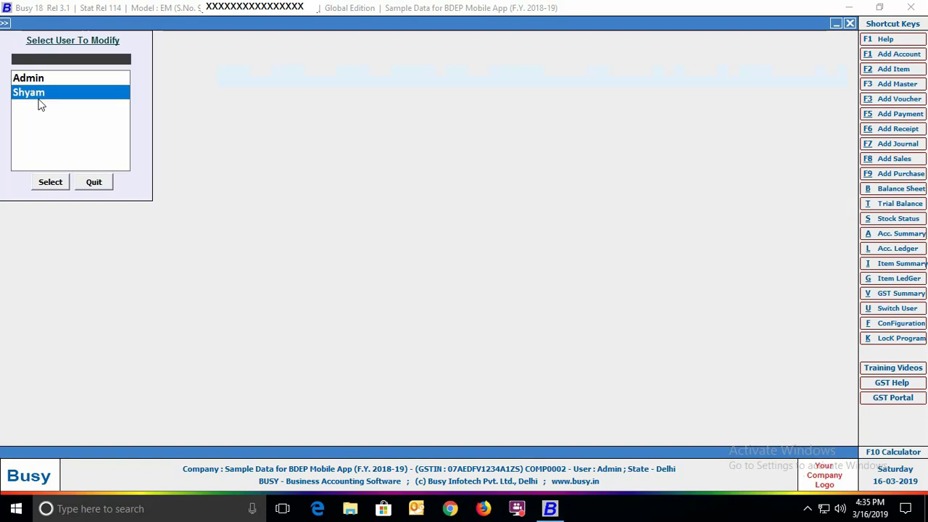
double_click(37, 93)
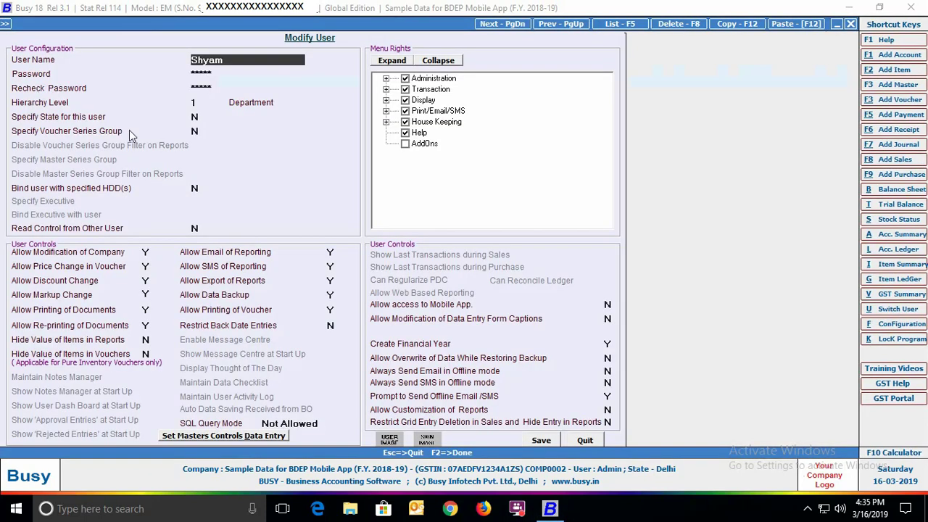
click(607, 305)
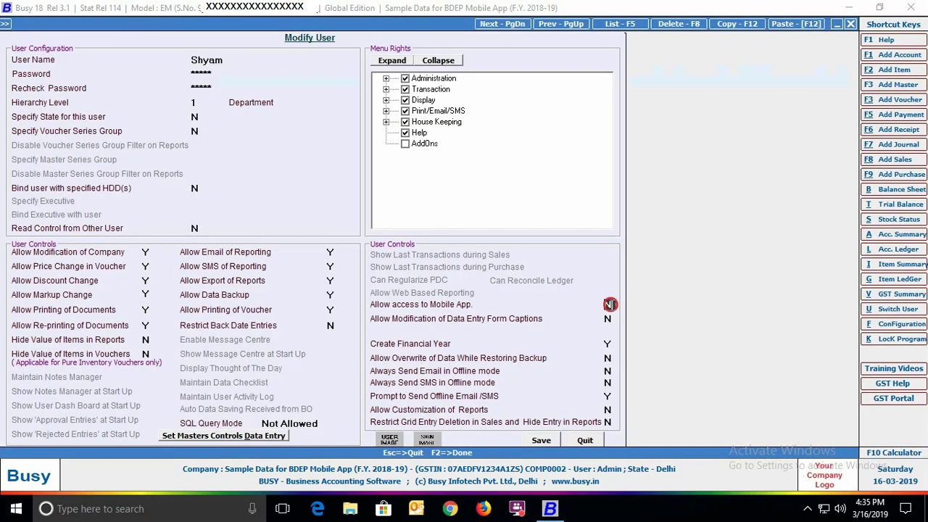
text(Y)
click(543, 441)
click(101, 181)
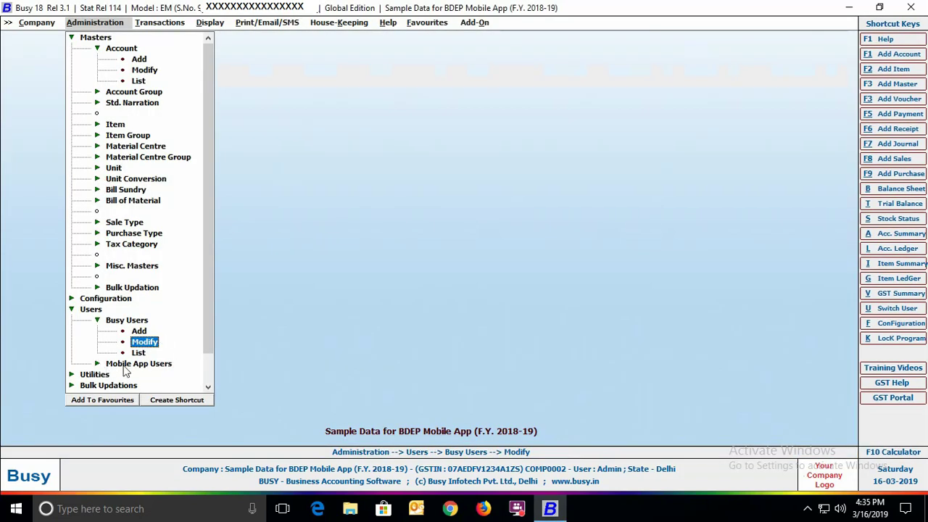
click(157, 363)
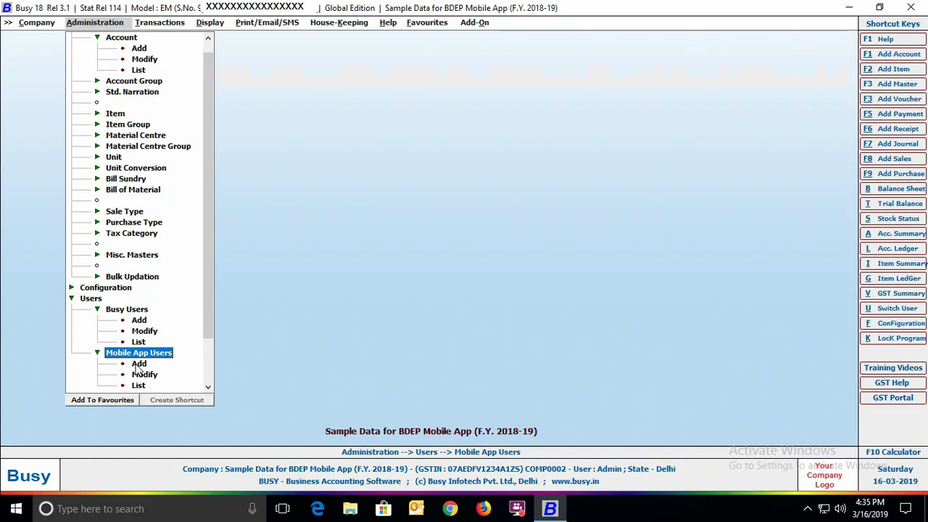
Add a new mobile app user, entering its user name and the password twice.
click(138, 363)
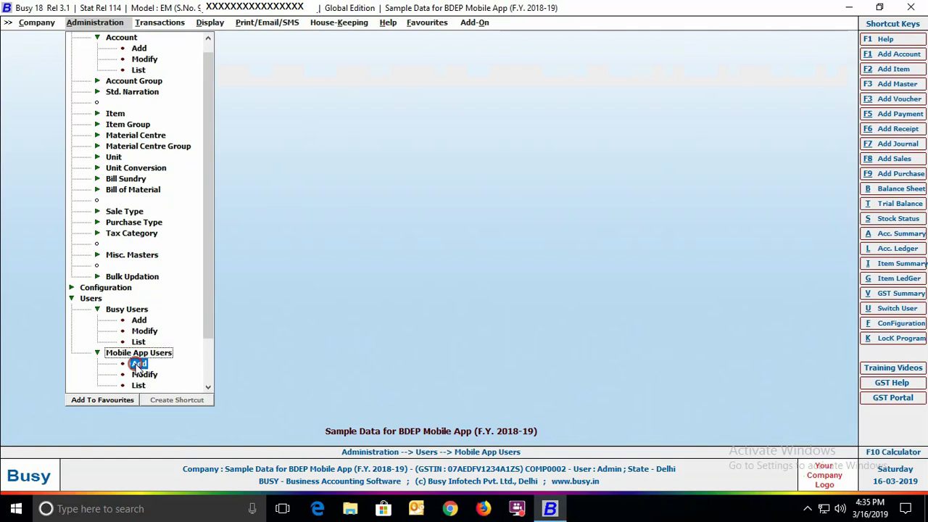
text(Raman)
key(Return)
text(*****)
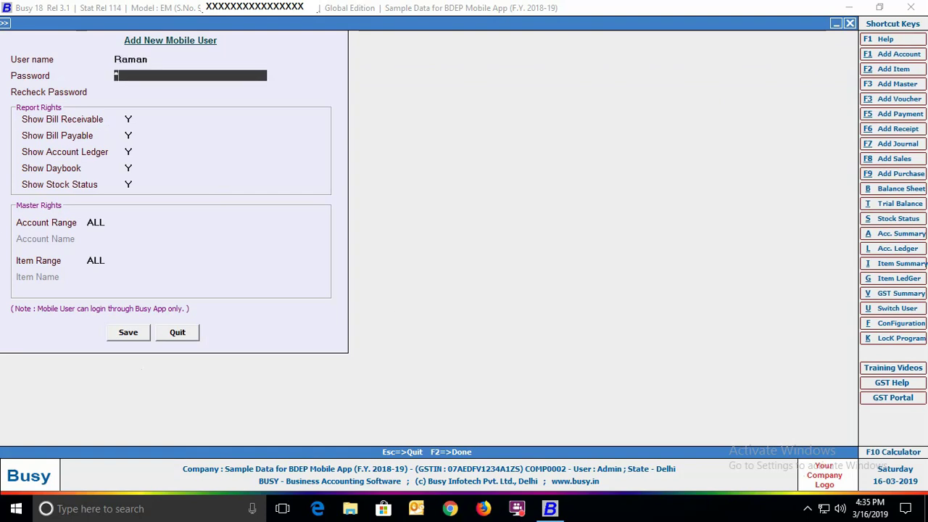
key(Return)
text(***)
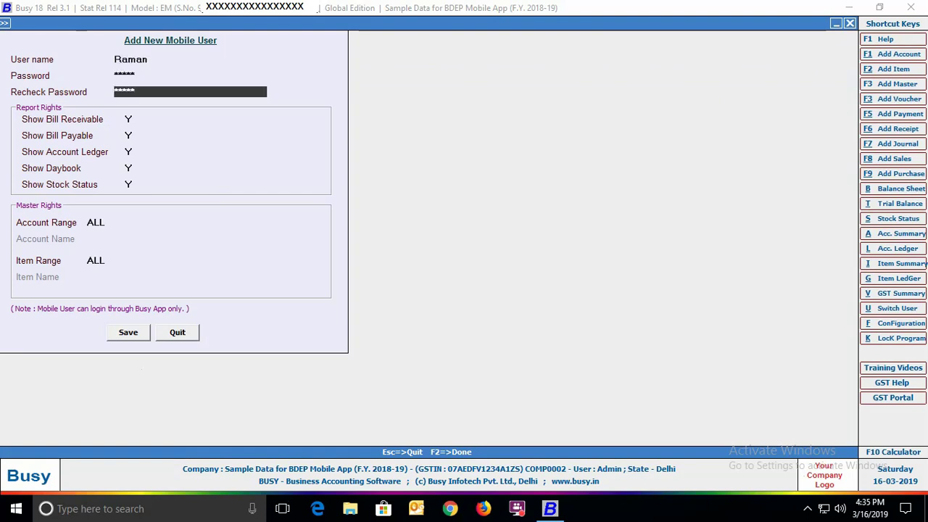
key(Return)
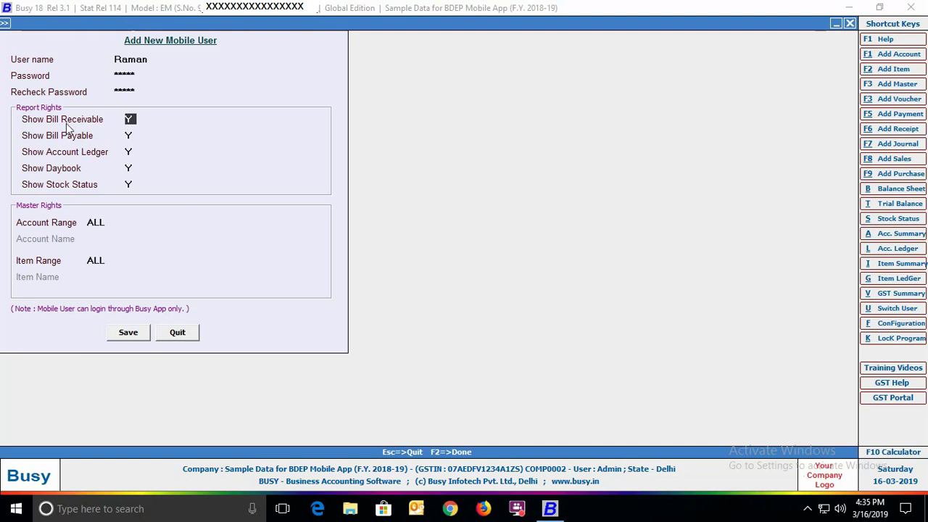
Set the Show Bill Payable and Show Stock Status report rights to N.
key(Return)
text(N)
key(Return)
key(Return)
text(N)
key(Return)
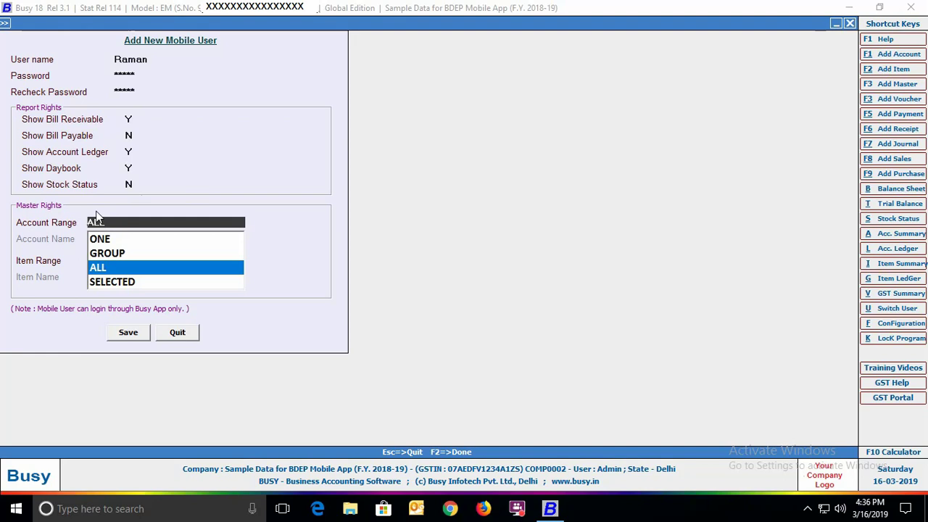
Restrict the account range to four selected accounts from the Sundry Debtors group.
click(104, 288)
click(62, 80)
text(de)
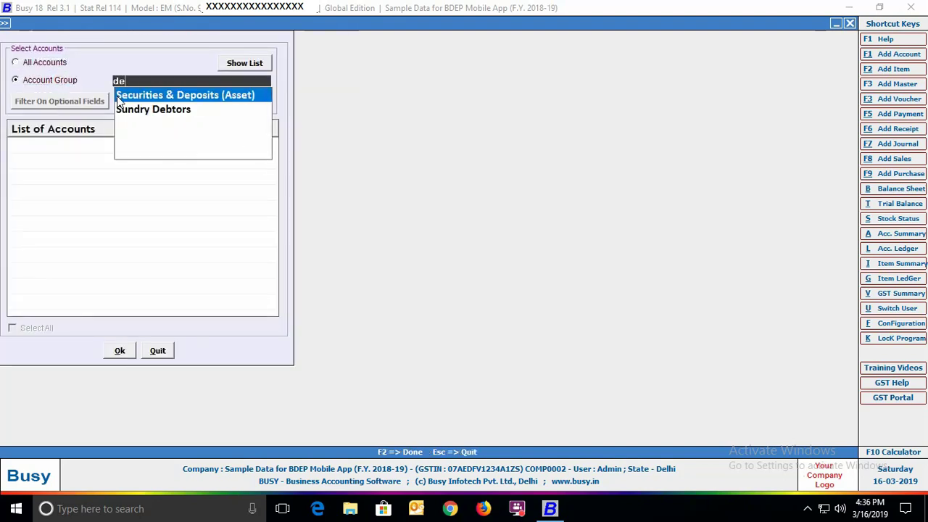
click(129, 109)
click(239, 63)
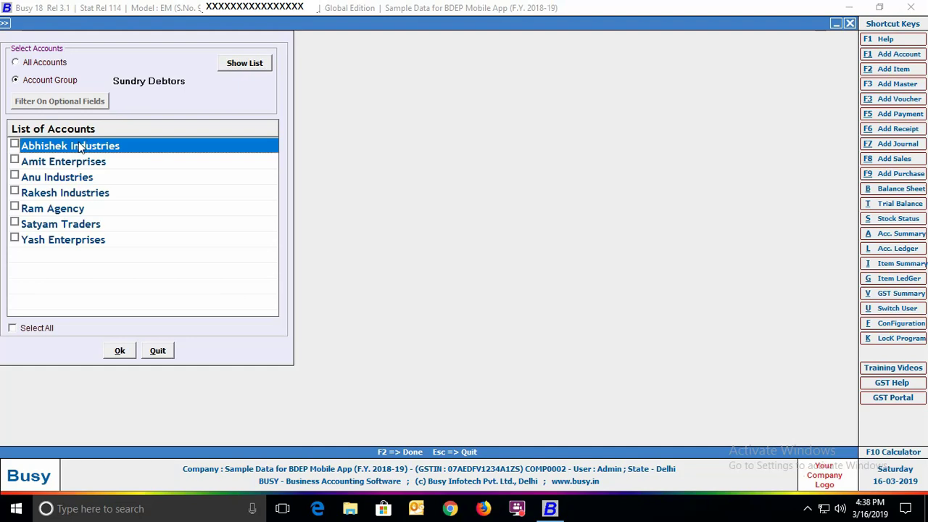
click(23, 145)
click(15, 160)
click(15, 175)
click(14, 191)
click(120, 350)
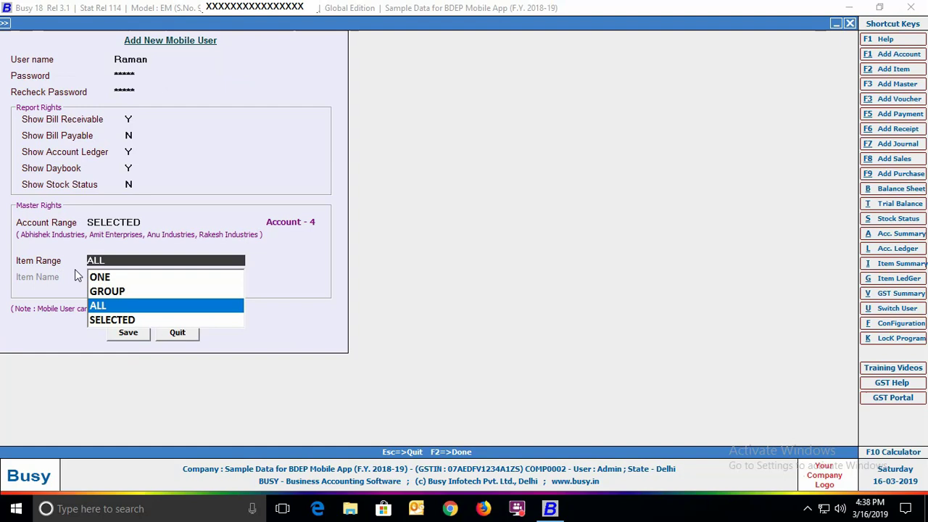
Keep the item range at ALL and save the new mobile user.
click(110, 305)
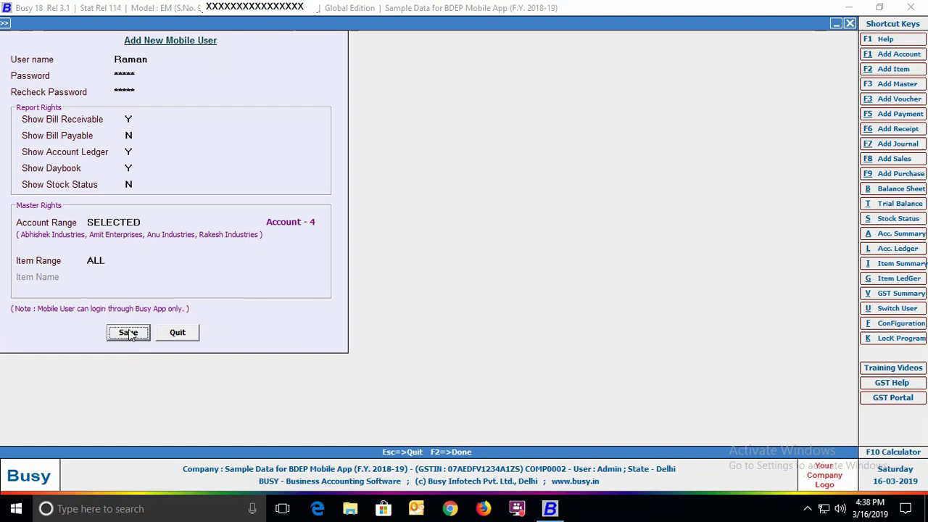
click(129, 333)
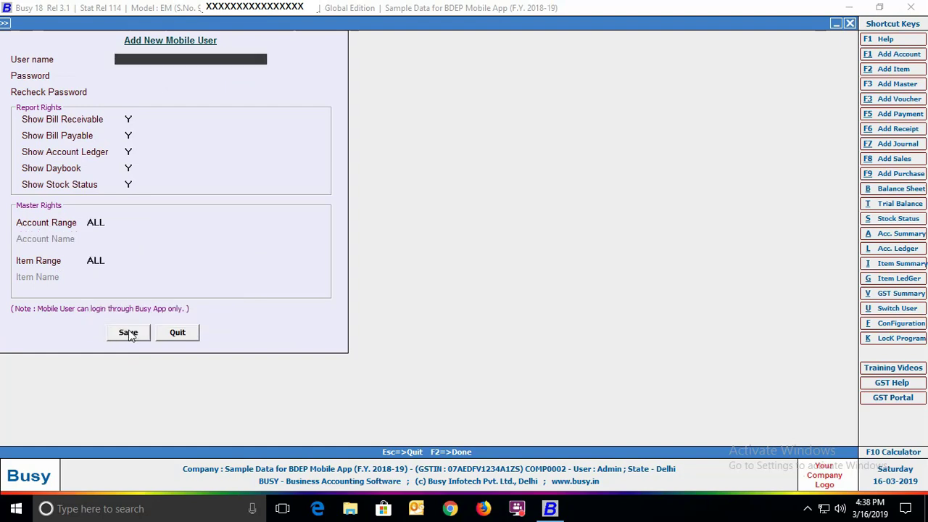
key(Escape)
Confirm the Quit prompt to close the Add New Mobile User form.
key(Return)
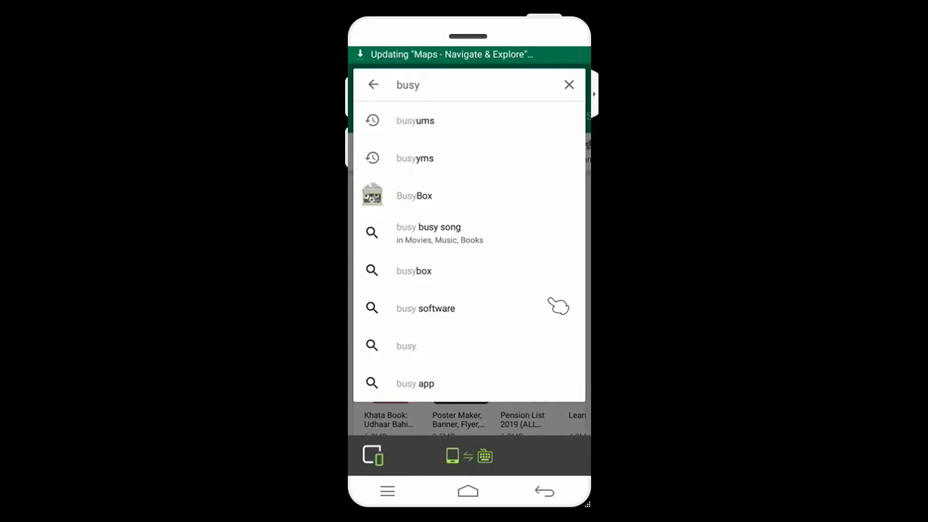
Search the Play Store for 'busyapp' and install BusyApp, accepting its permissions.
text(app)
key(Return)
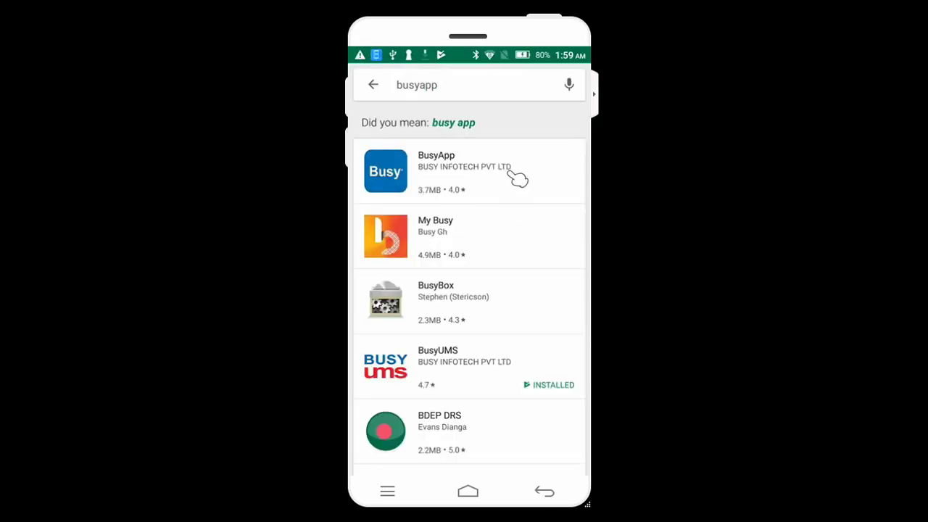
click(461, 177)
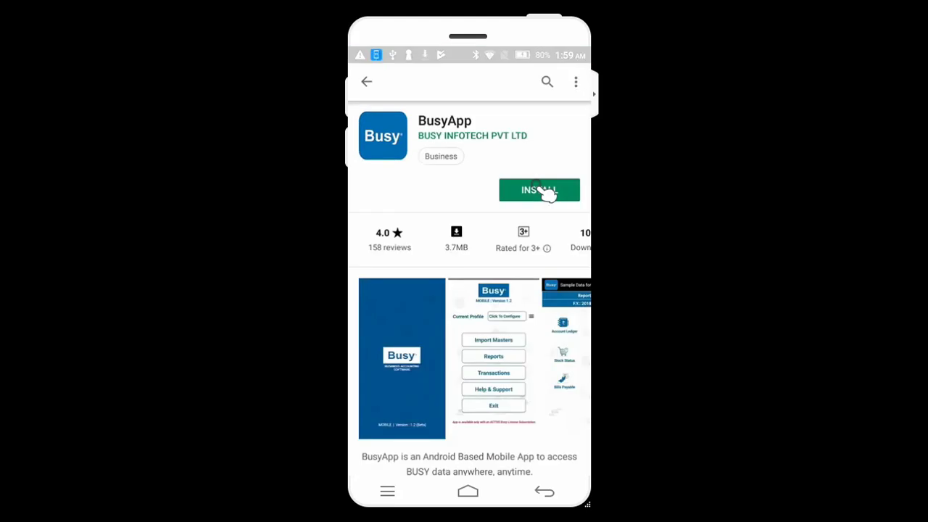
click(543, 191)
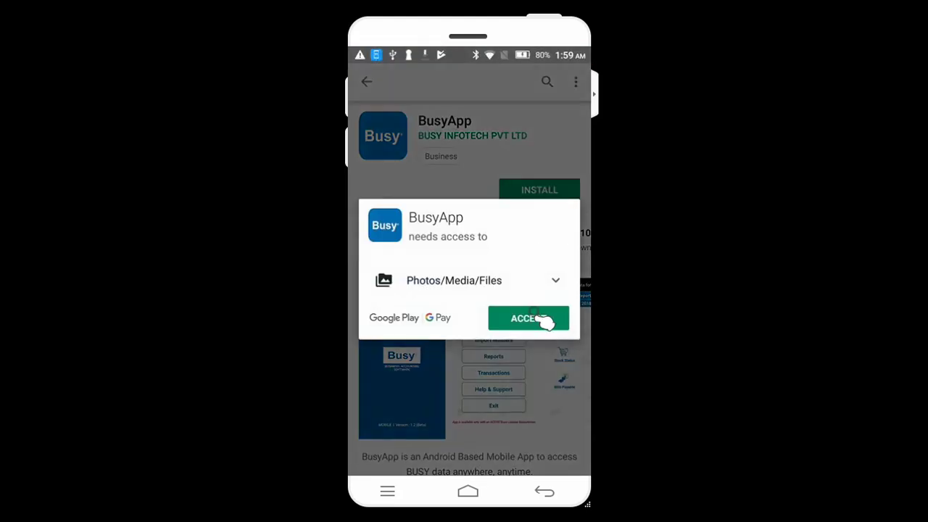
click(544, 321)
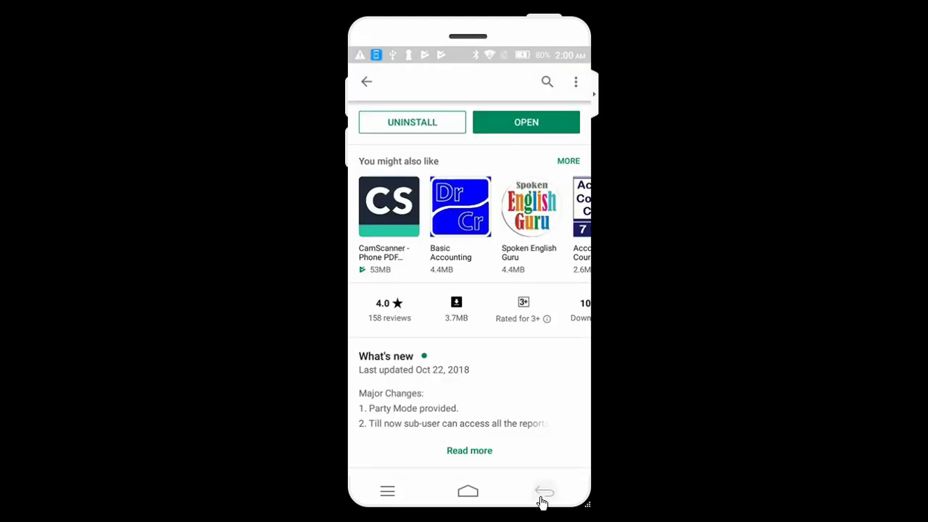
click(542, 498)
click(542, 497)
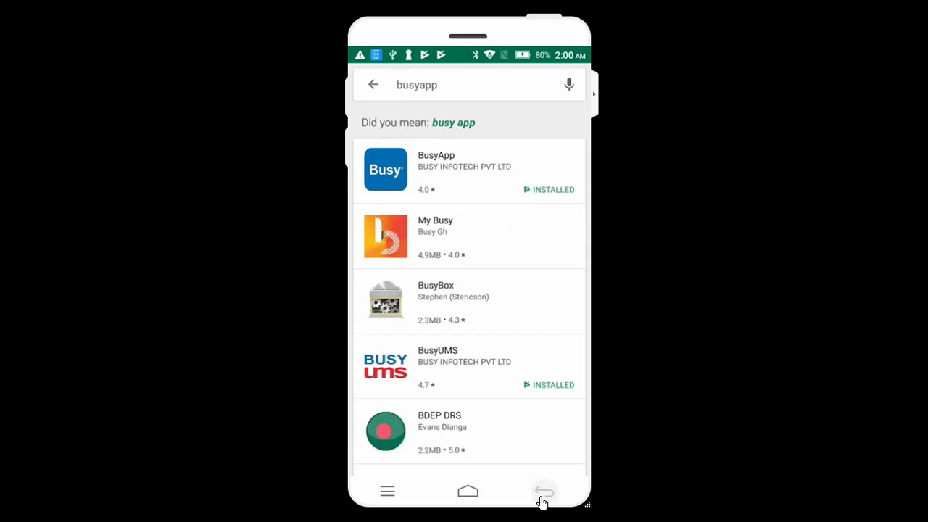
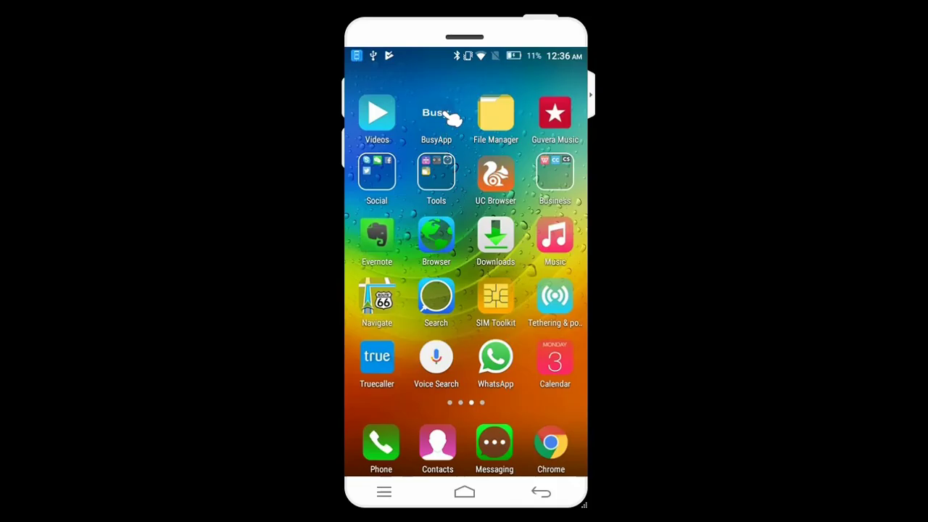
Launch Busy Mobile and bring up its profile configuration options.
click(444, 114)
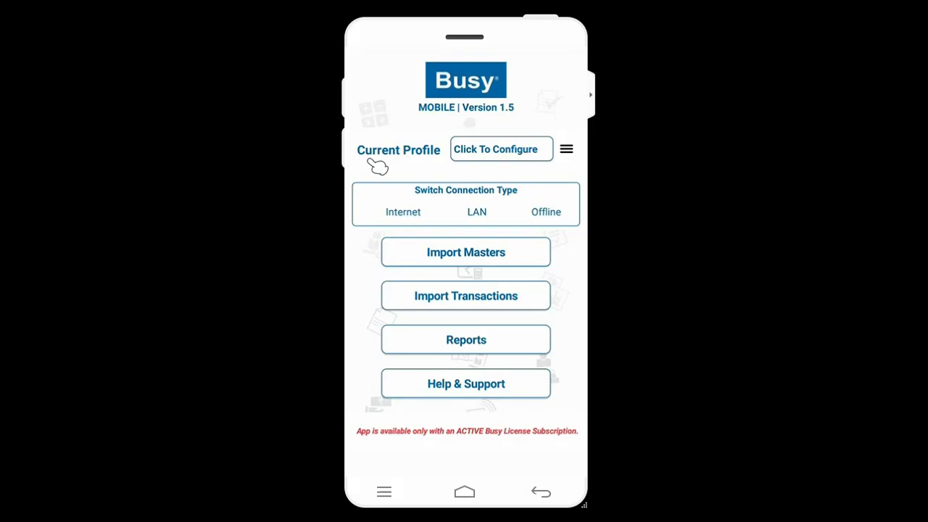
click(567, 150)
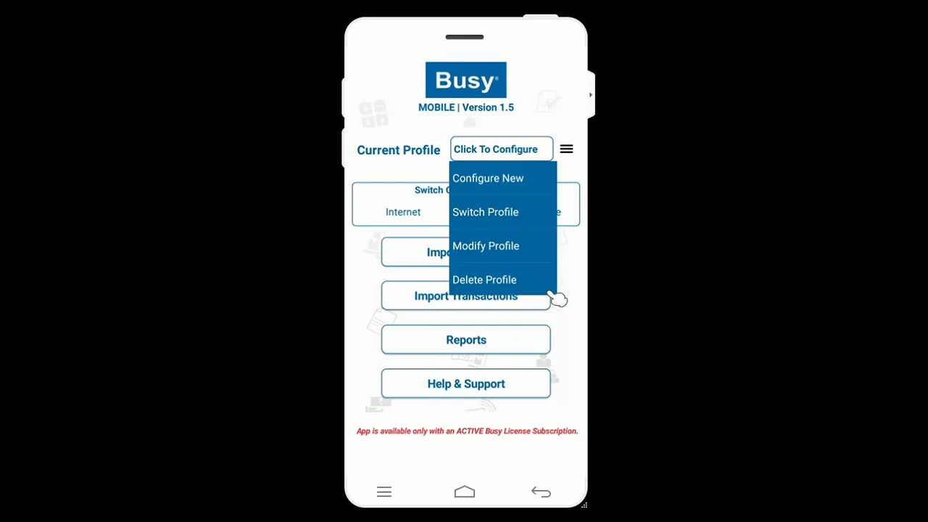
Configure an internet profile with BDEP ID 'Sample Data' and the company user name and password, then authenticate it.
click(511, 179)
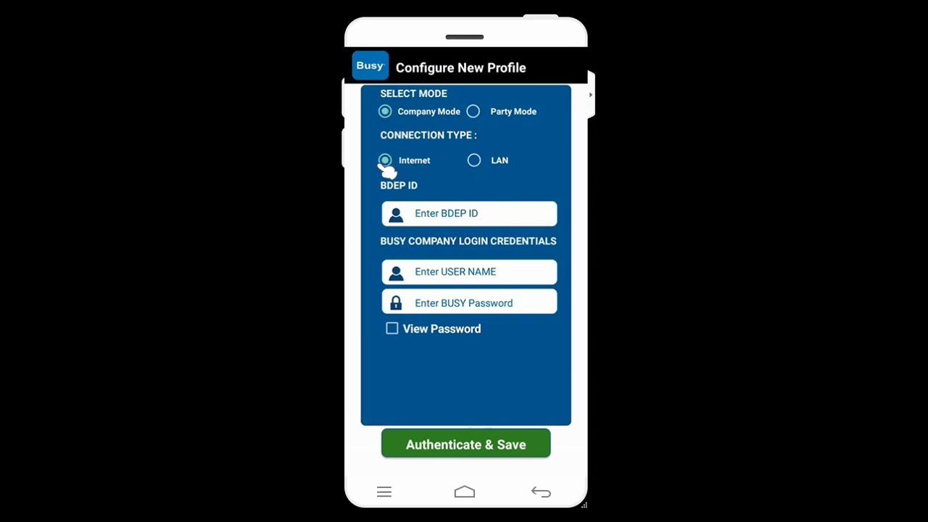
click(432, 222)
text(Sample Data)
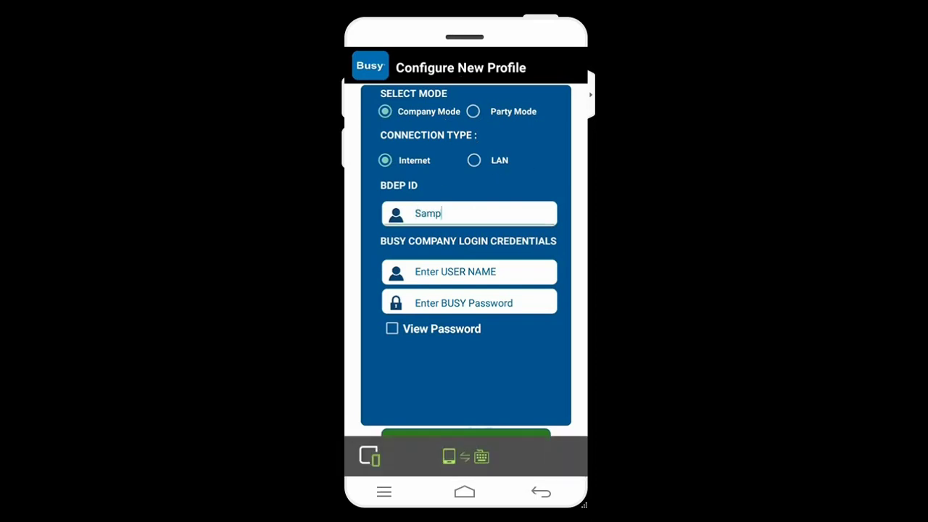
click(435, 275)
text(Raman)
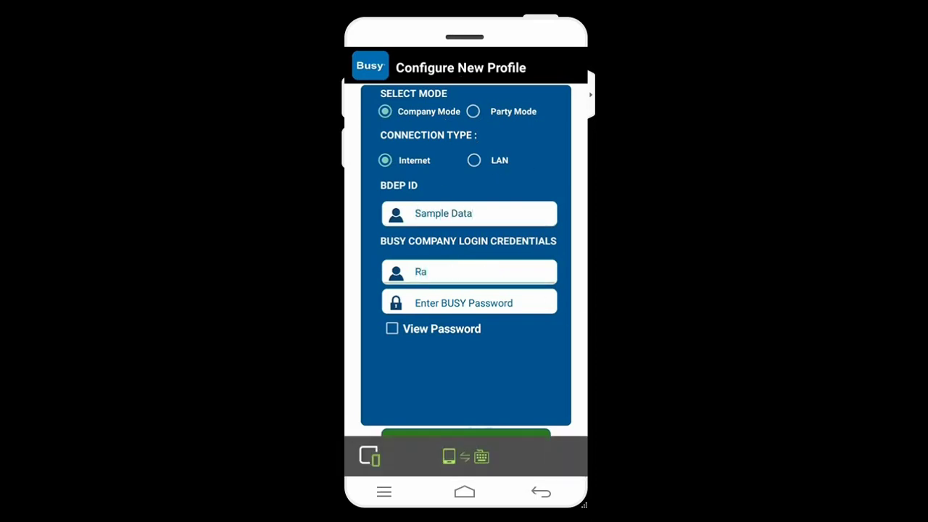
click(453, 304)
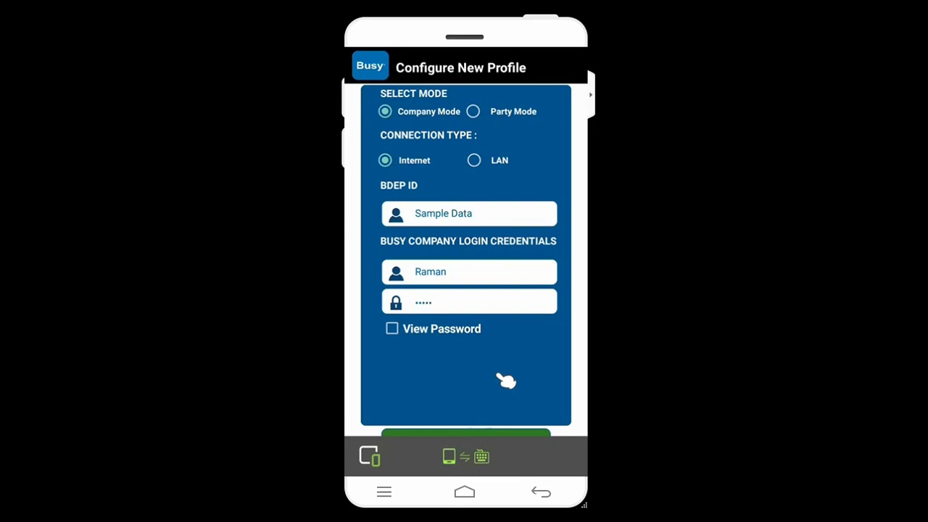
click(490, 439)
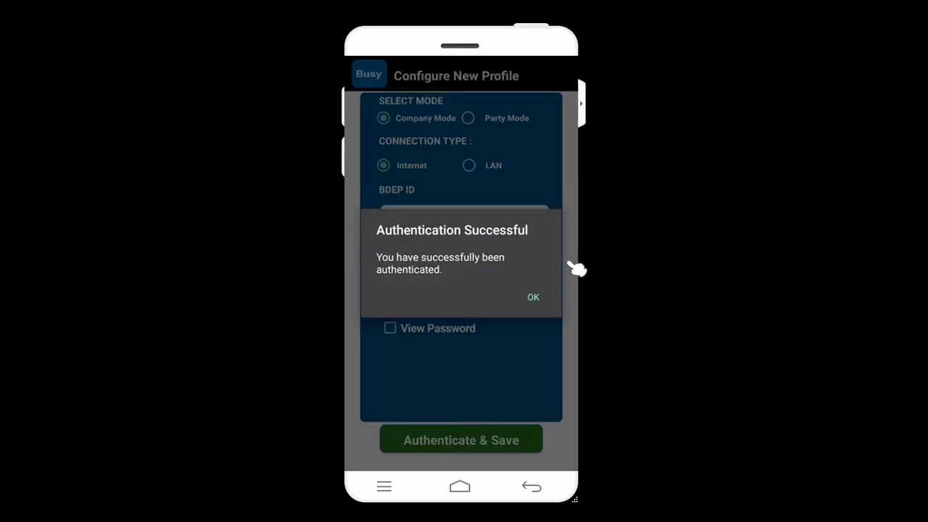
Acknowledge authentication, then import All Masters and confirm the Masters Imported message.
click(537, 296)
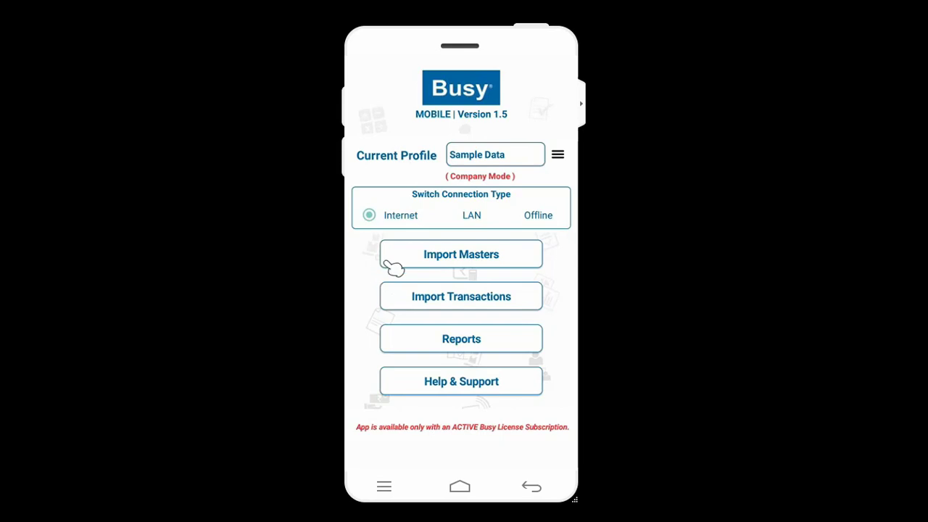
click(488, 256)
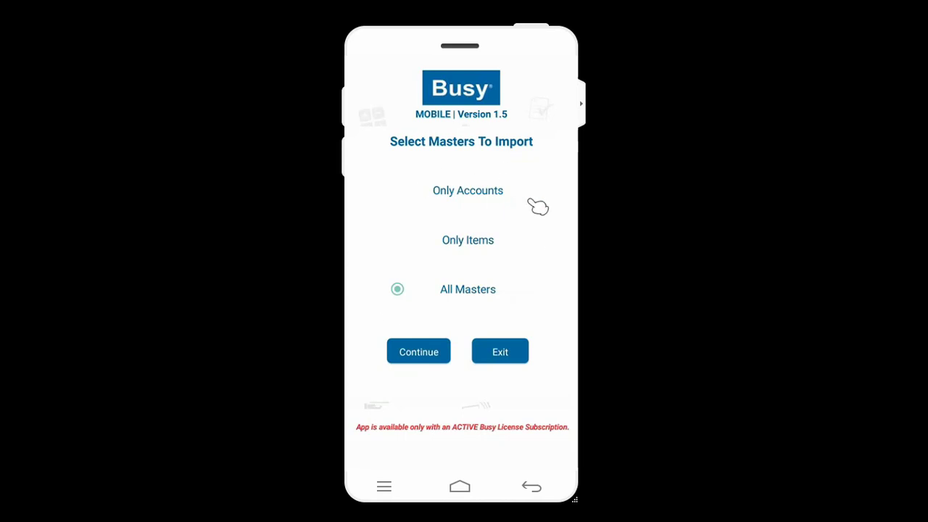
click(423, 353)
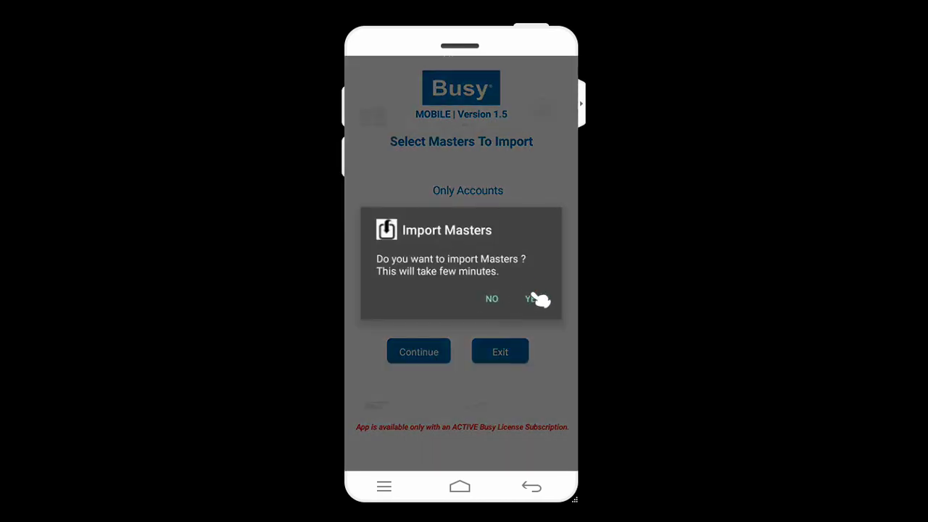
click(533, 298)
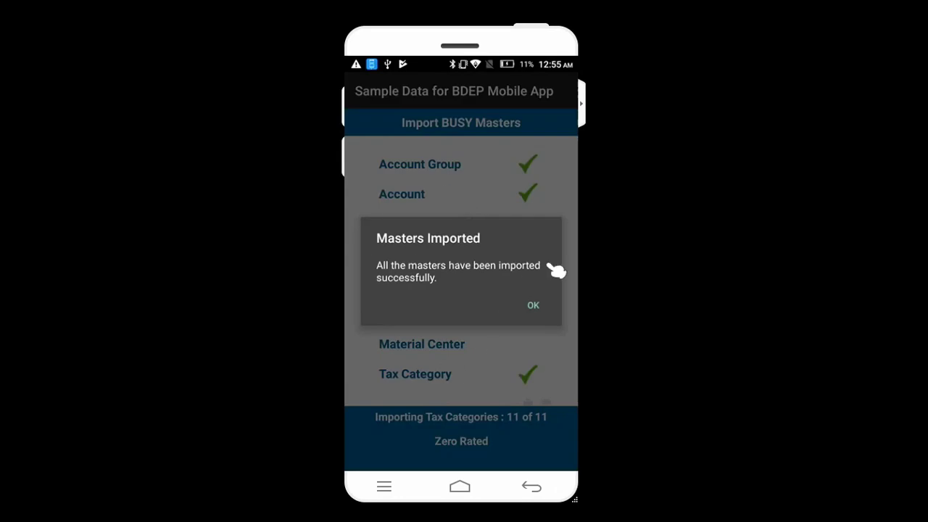
click(533, 305)
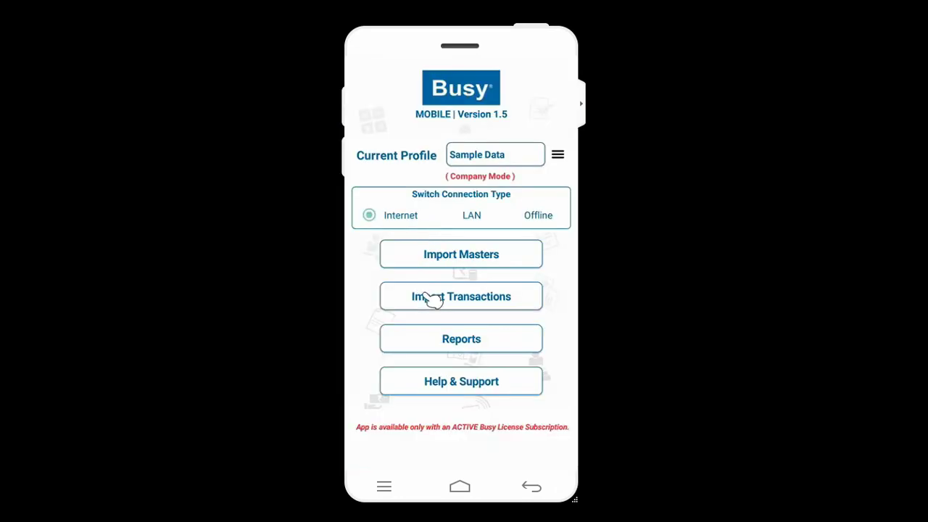
Generate the Account Ledger report for Amit Enterprises.
click(472, 341)
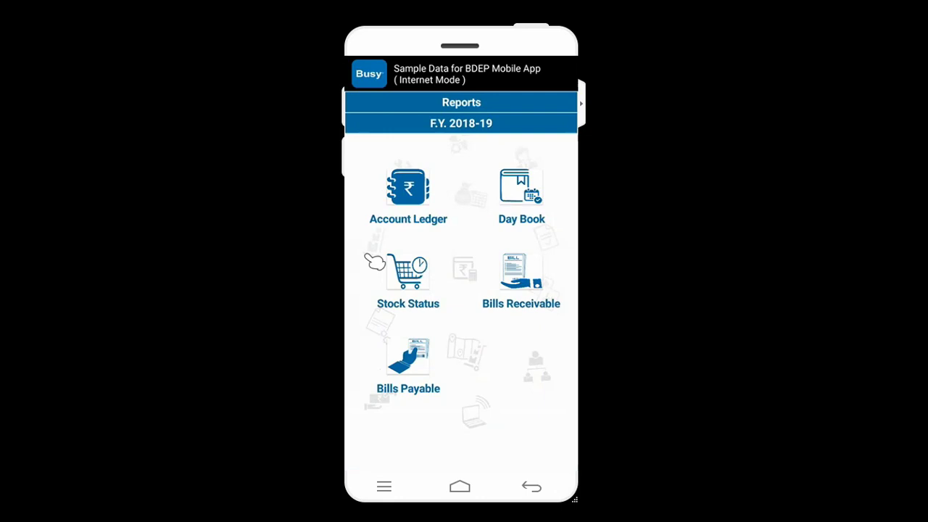
click(428, 215)
click(429, 176)
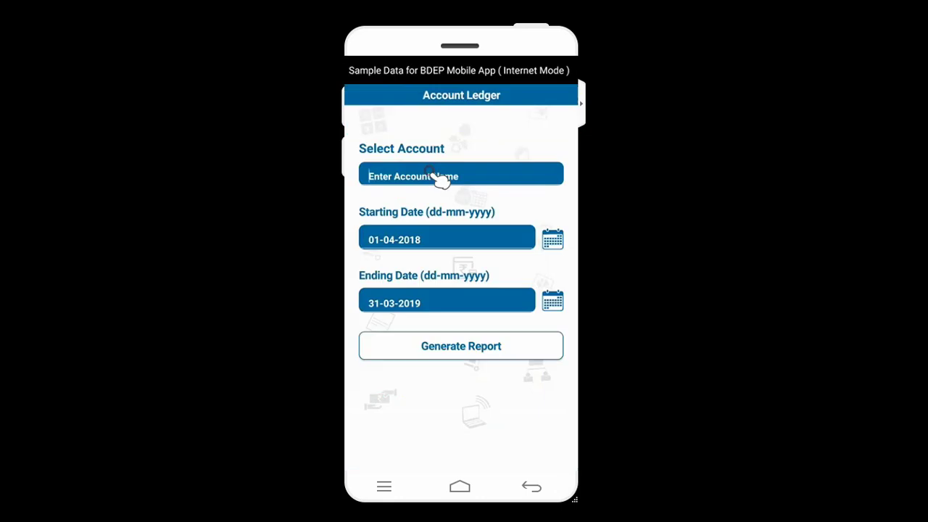
text(amit)
click(442, 201)
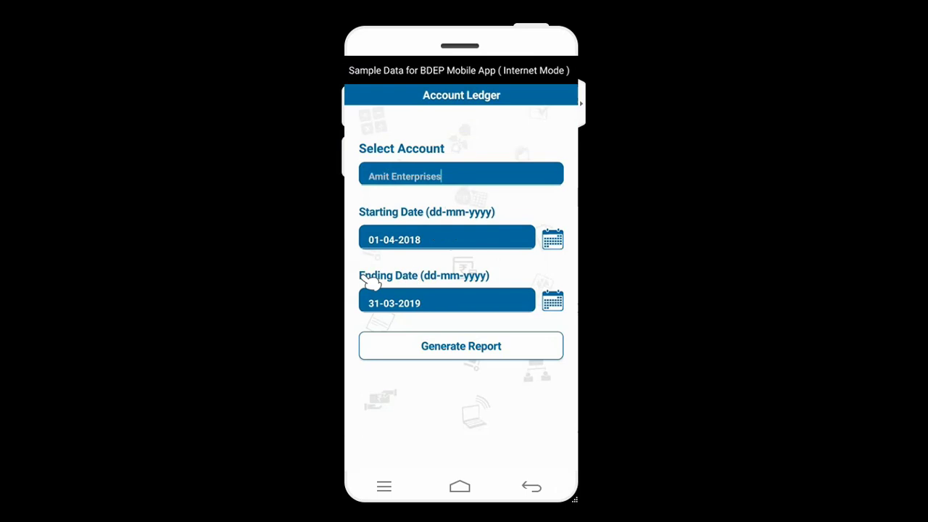
click(459, 341)
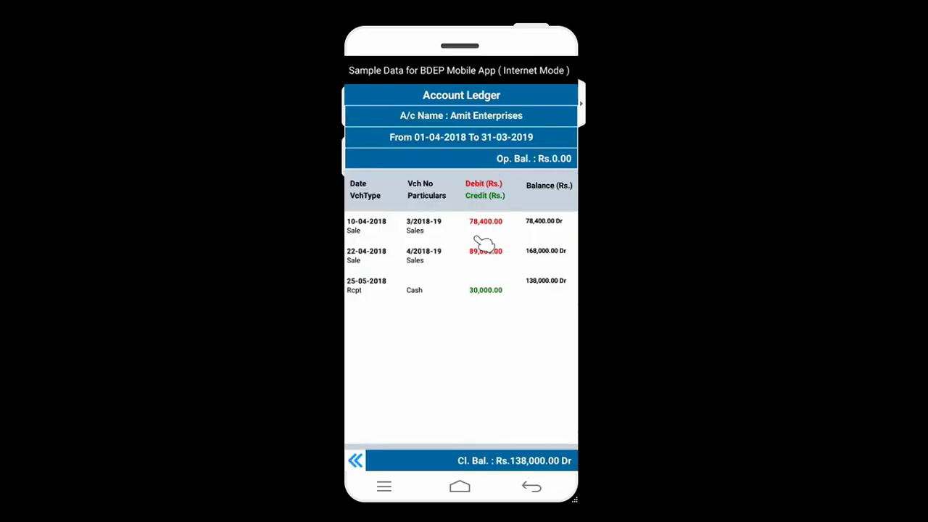
Inspect sale voucher 3/2018-19, then go back to the reports list.
click(439, 223)
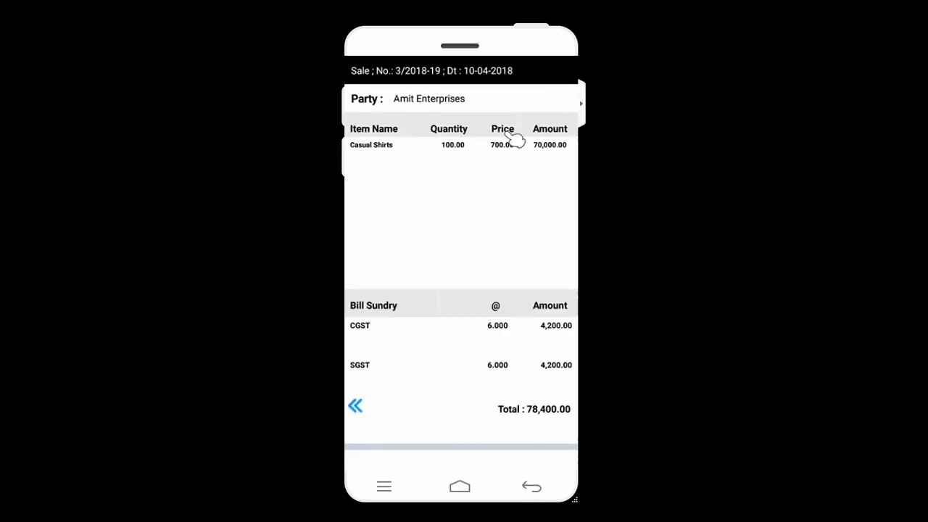
click(529, 487)
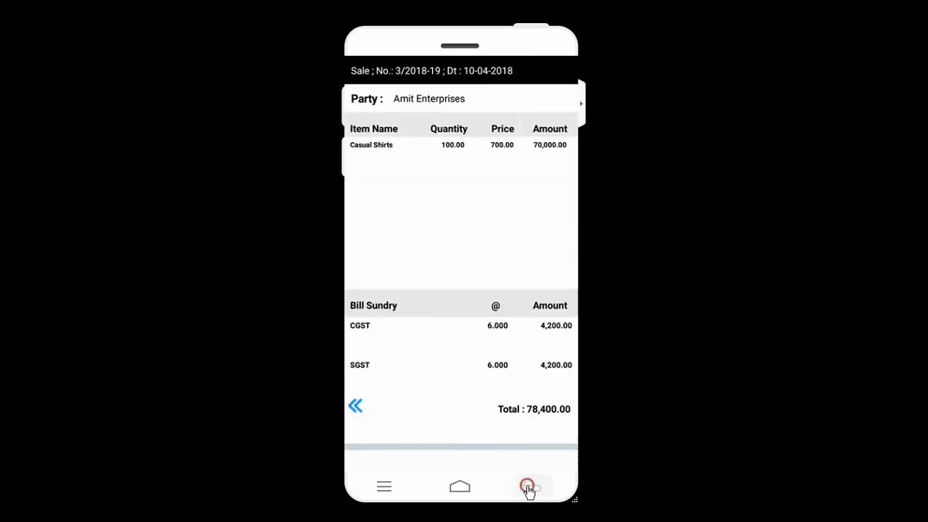
click(529, 487)
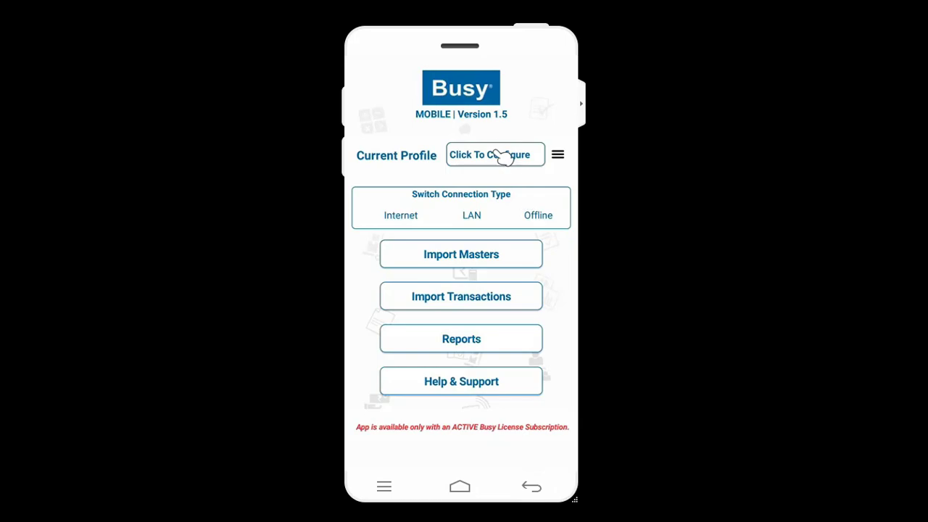
Fill in a new LAN profile for 'Sample Data' with the company login and IP 192.168.0.47.
click(495, 152)
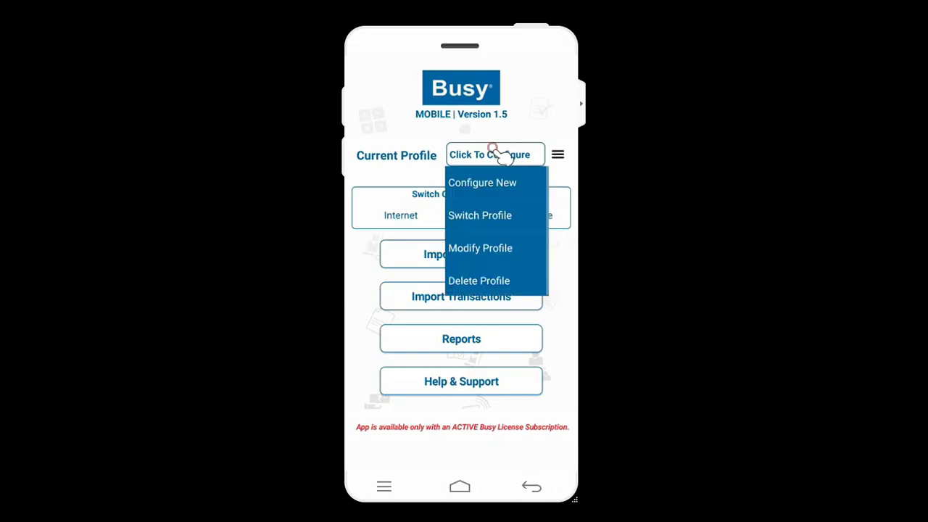
click(499, 184)
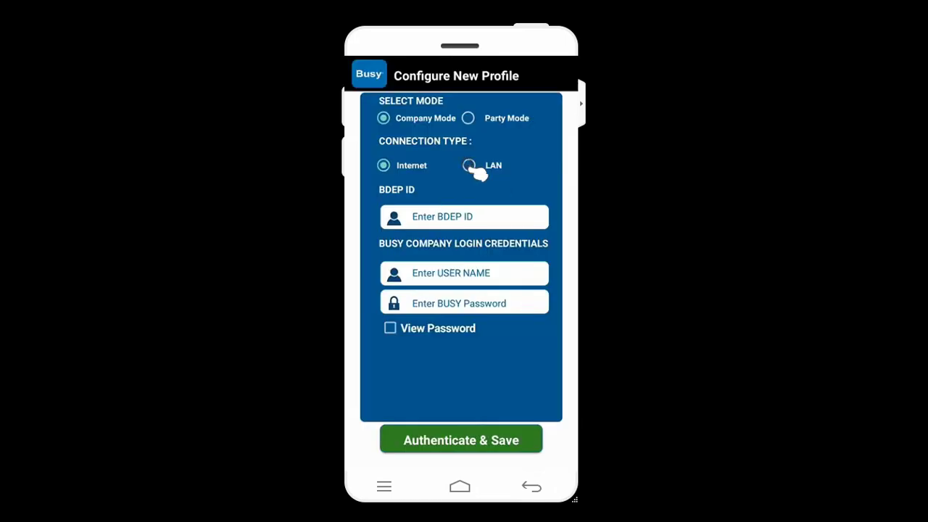
click(472, 166)
click(450, 216)
text(Sample Data)
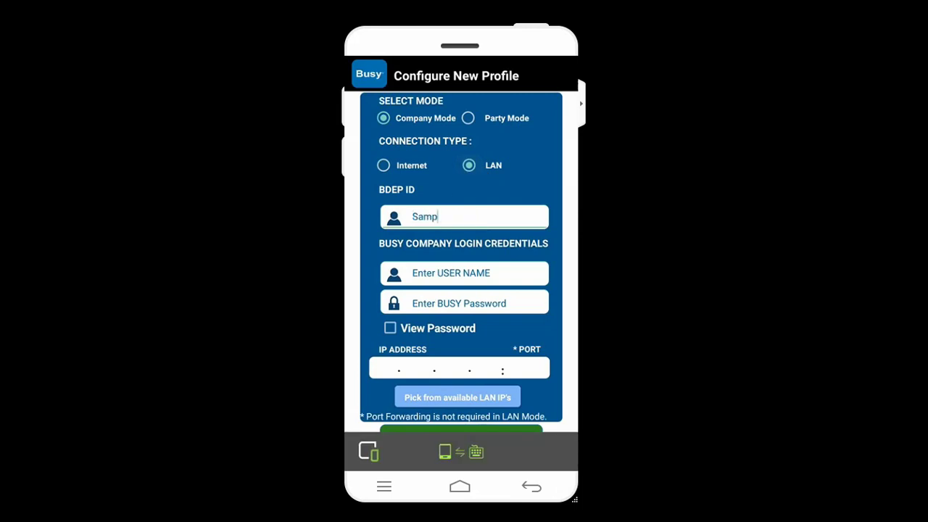
click(482, 272)
text(Raman)
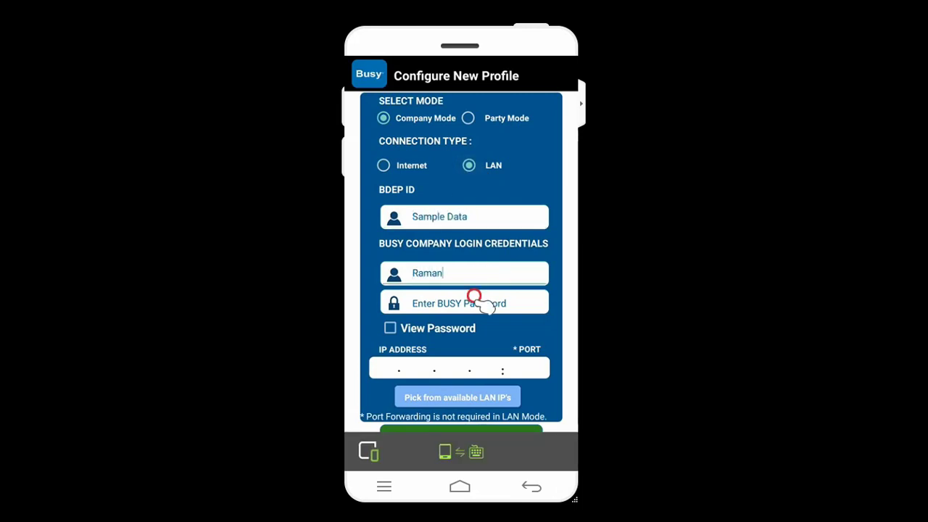
click(472, 301)
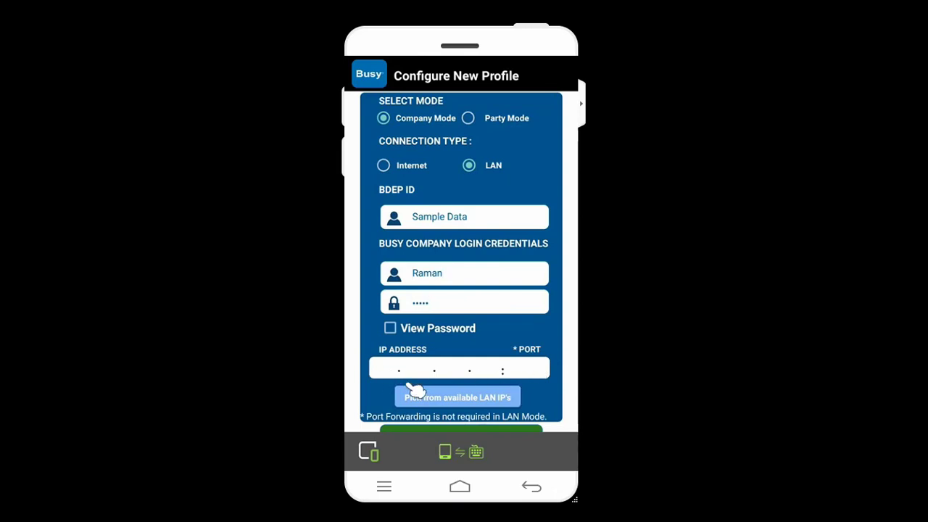
click(464, 398)
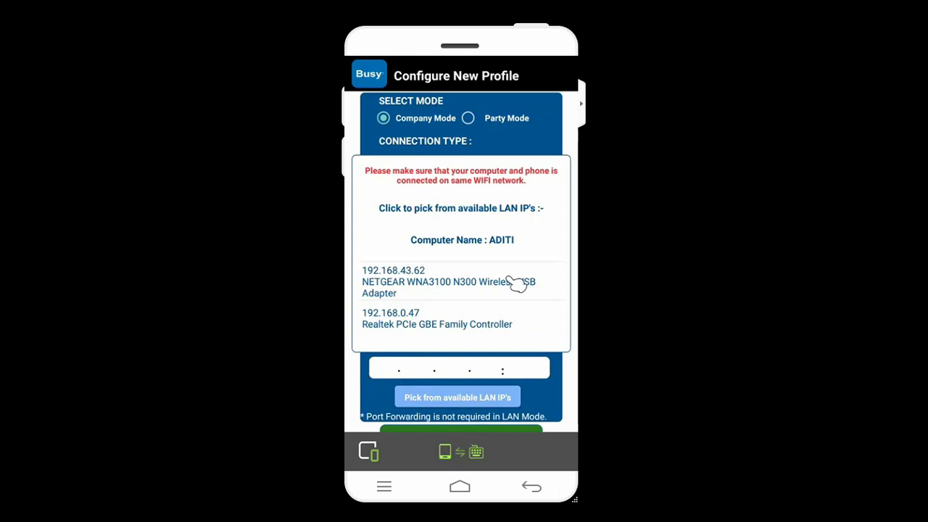
click(420, 323)
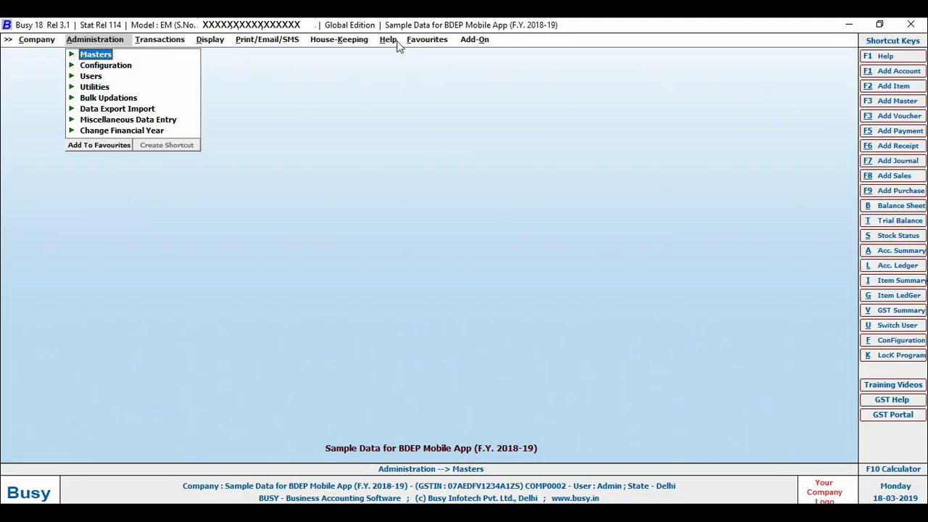
Check BUSY's Get Network Card IP list to confirm 192.168.0.47, then close it.
click(395, 42)
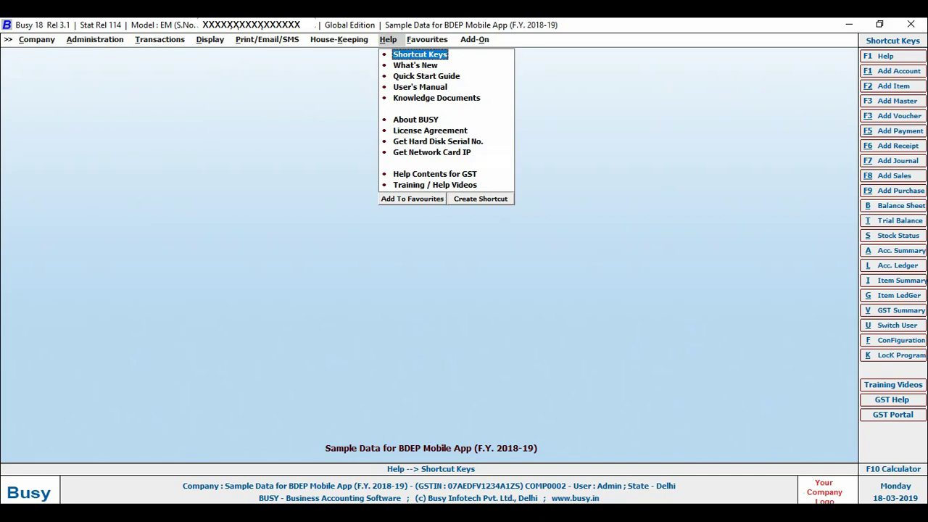
click(484, 151)
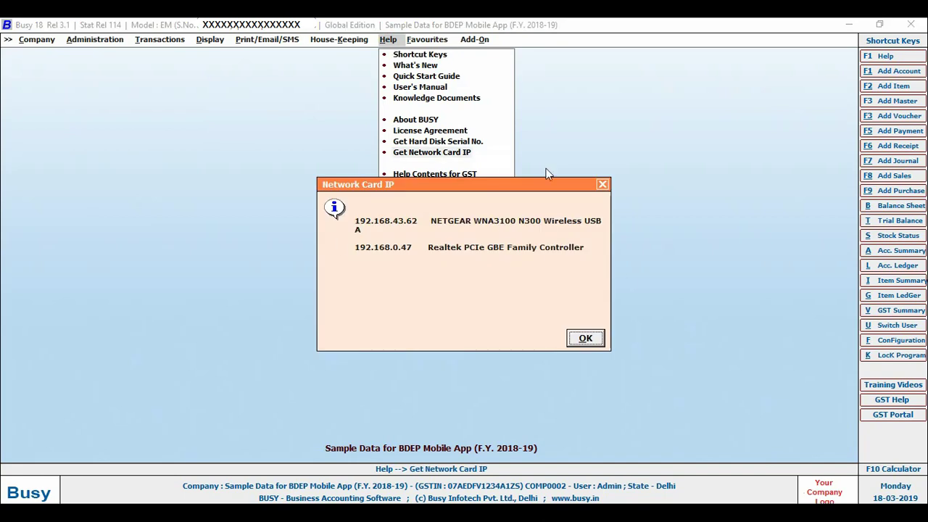
click(601, 184)
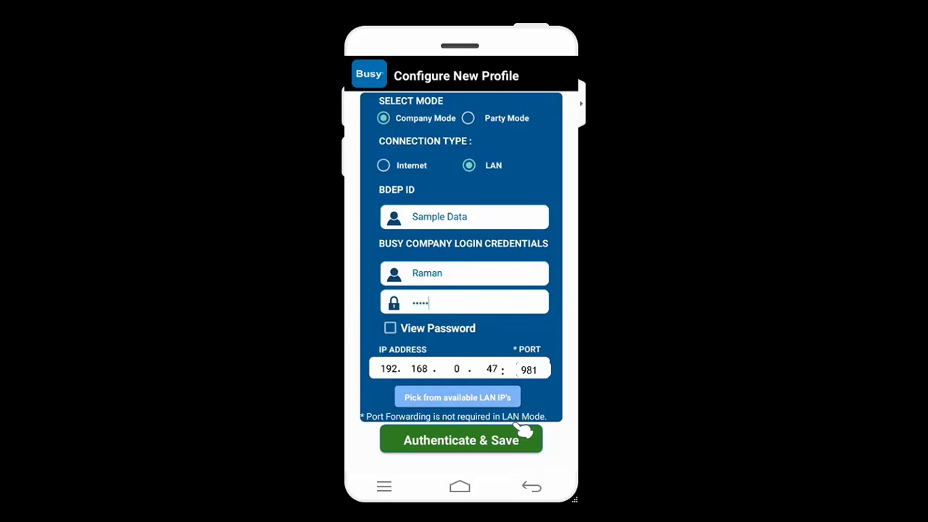
Authenticate and save the LAN profile, acknowledge success, and bring up the master import selection.
click(462, 442)
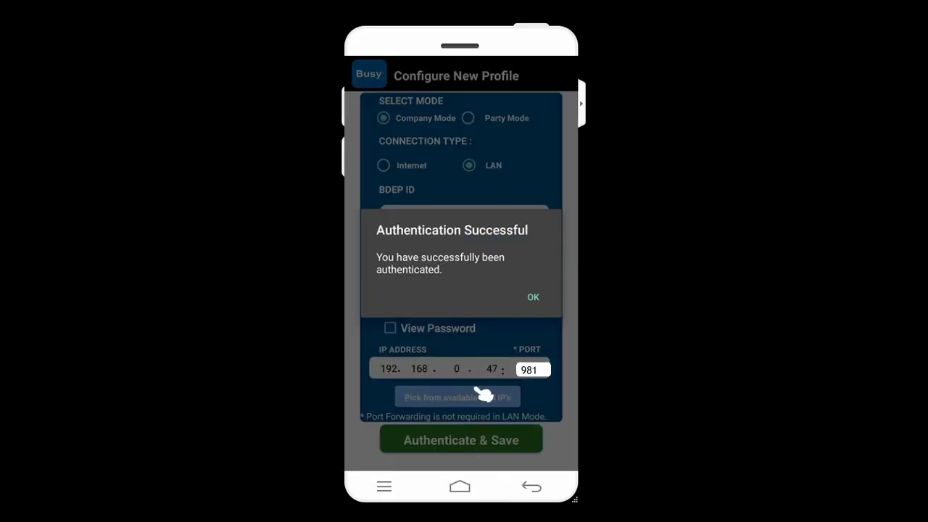
click(535, 297)
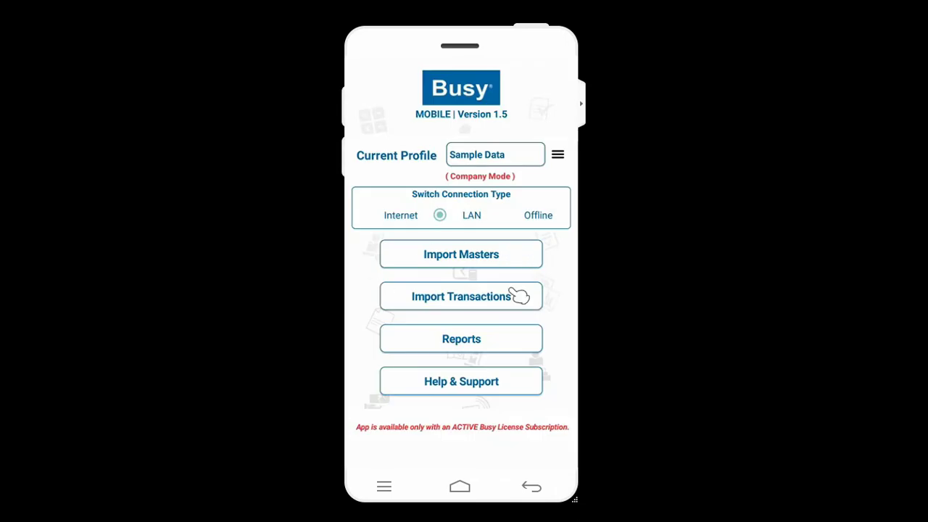
click(479, 259)
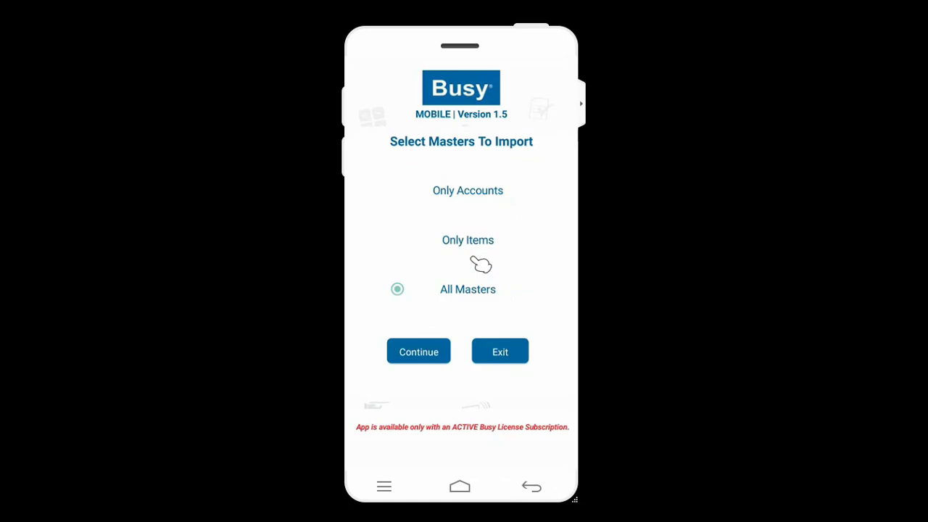
Import All Masters over LAN and dismiss the Masters Imported message.
click(424, 352)
click(536, 300)
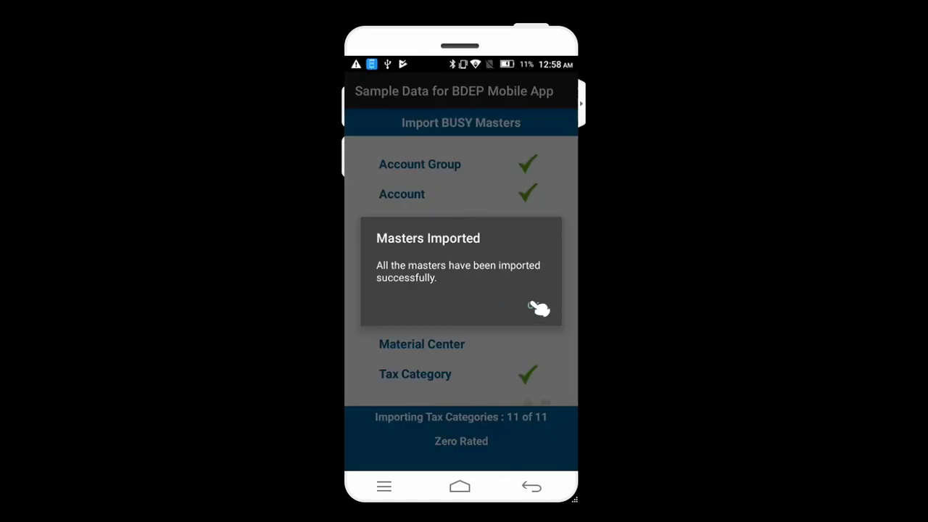
click(542, 307)
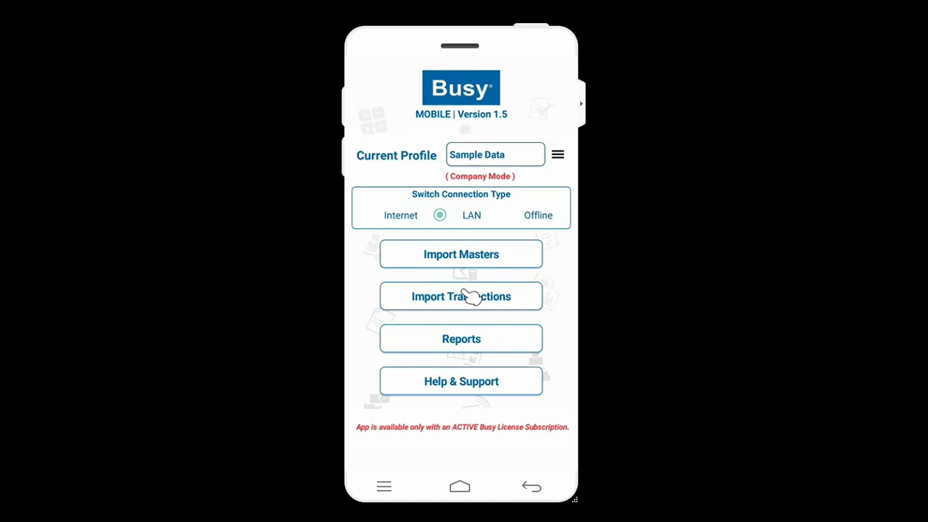
Import ledger transactions for all accounts and dismiss the success message.
click(468, 295)
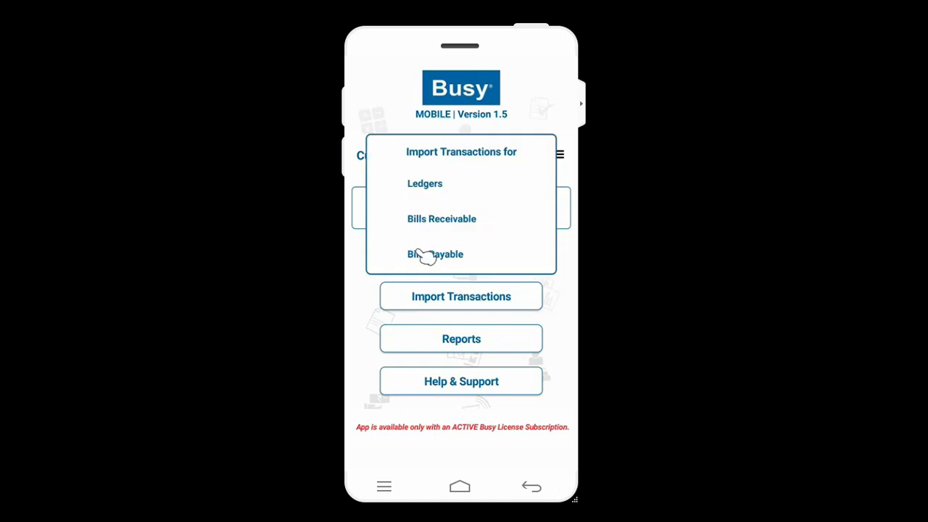
click(425, 180)
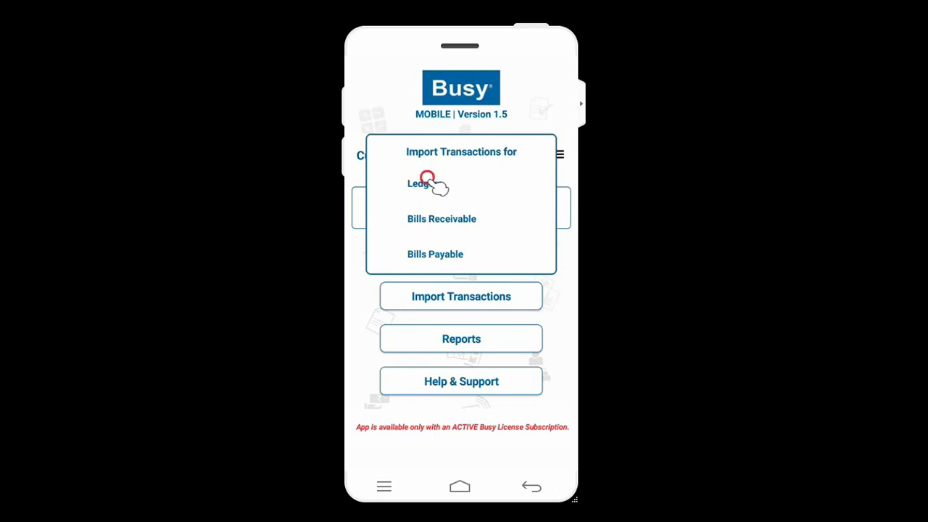
click(408, 225)
click(468, 371)
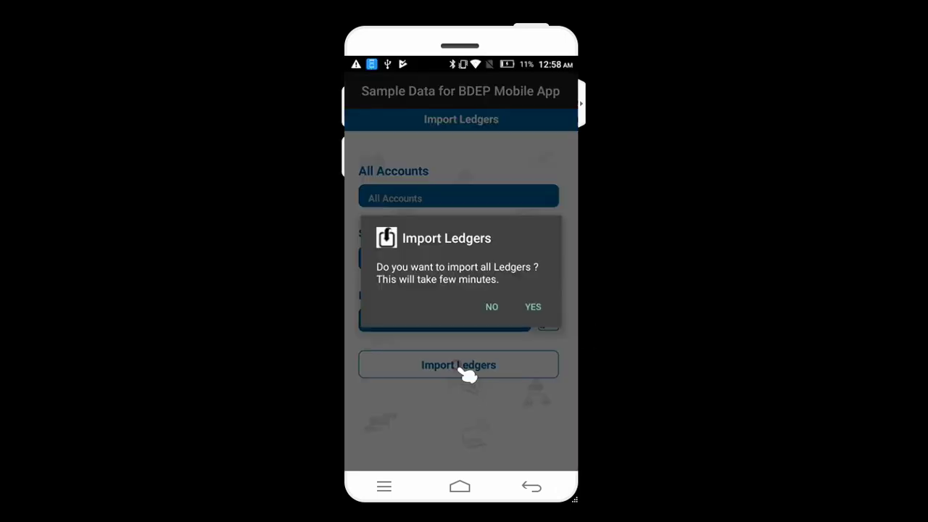
click(534, 307)
click(534, 307)
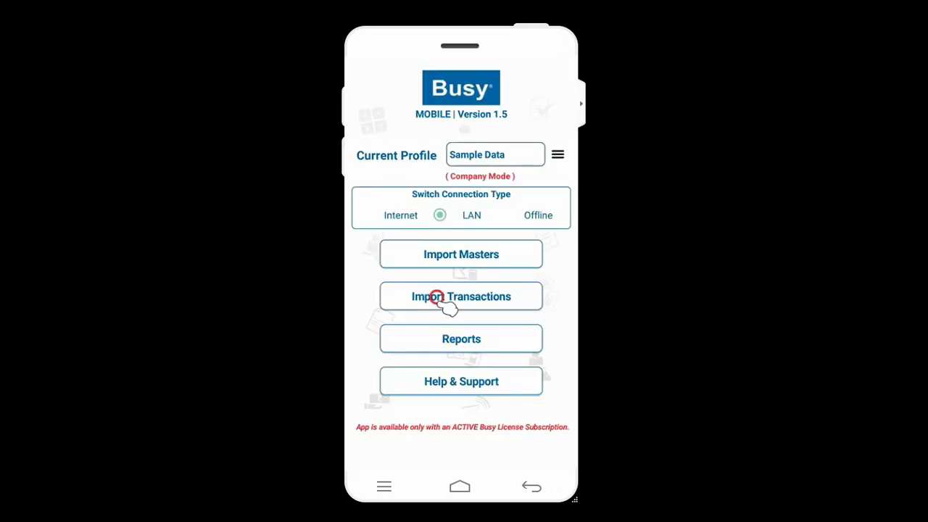
Import Bills Receivable for all accounts and return to the main screen.
click(439, 297)
click(430, 215)
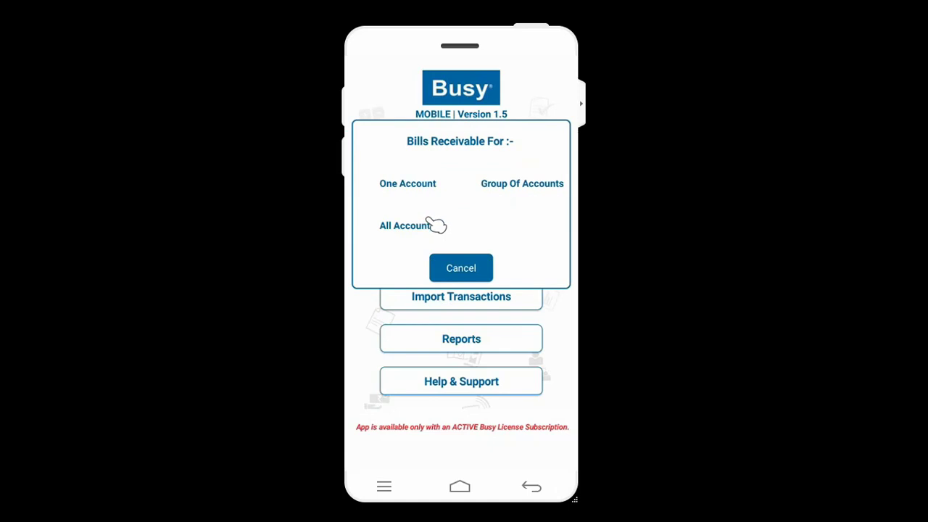
click(406, 225)
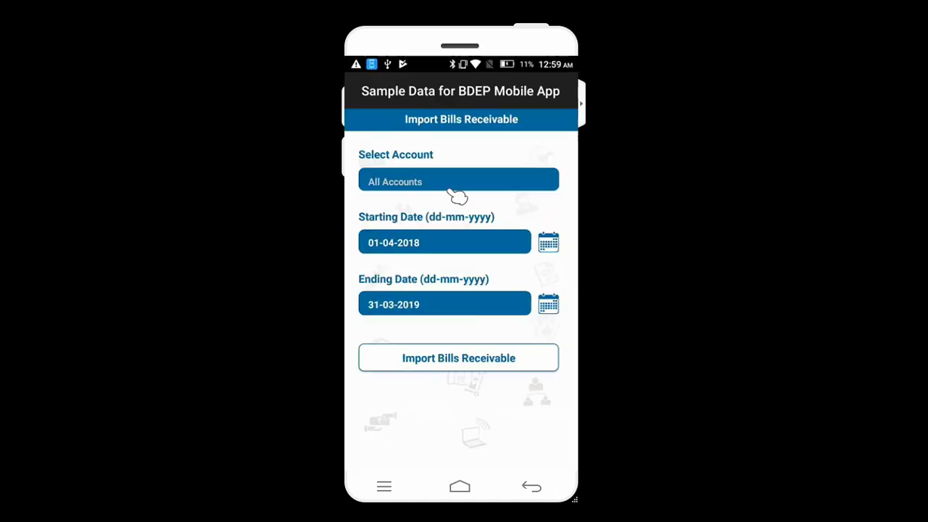
click(467, 366)
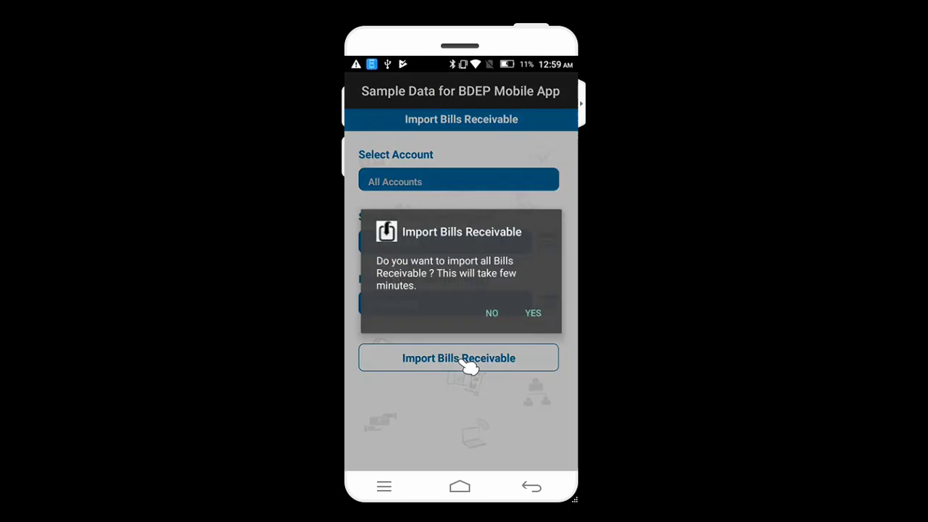
click(534, 312)
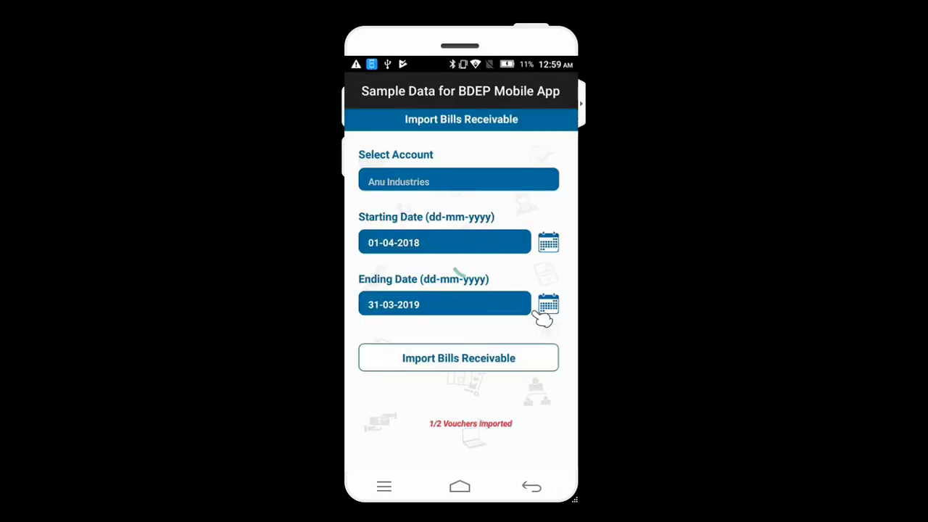
click(537, 310)
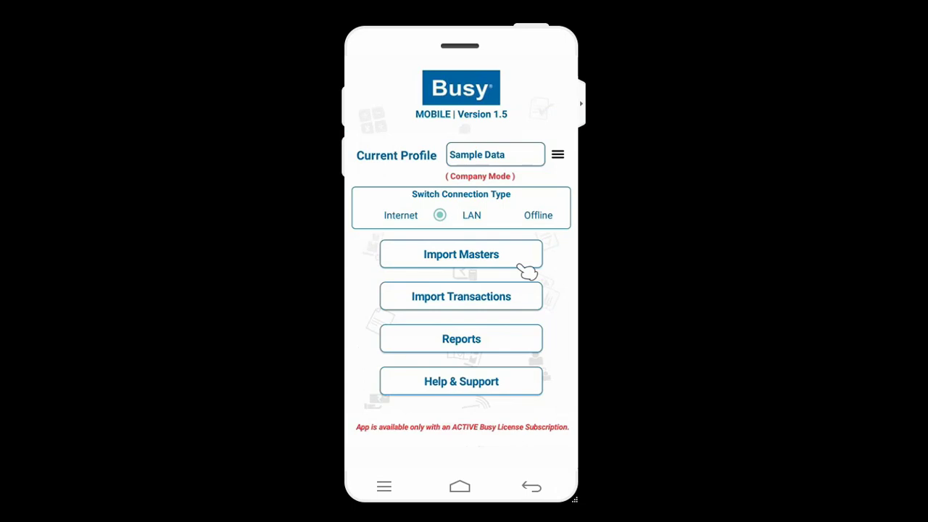
Switch to Offline, generate the Amit Enterprises account ledger for 01-04-2018 to 31-03-2019, then leave it.
click(516, 216)
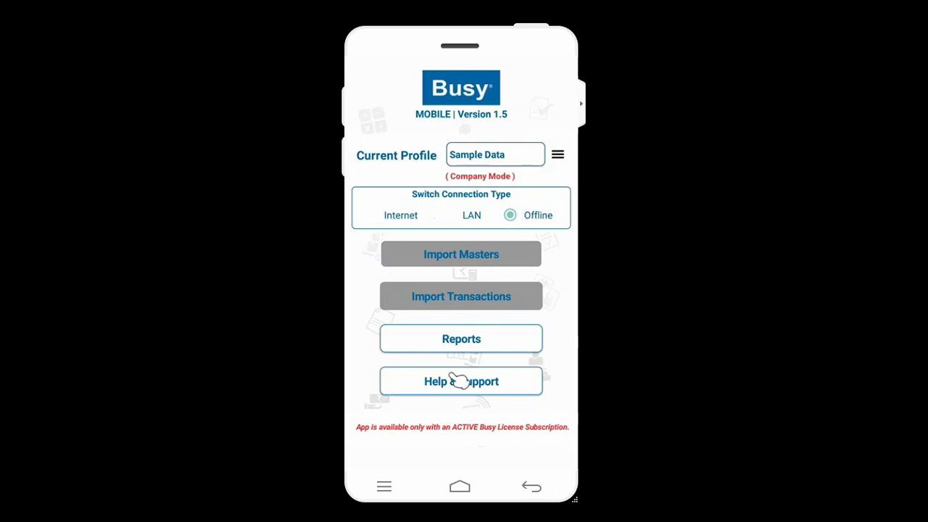
click(467, 343)
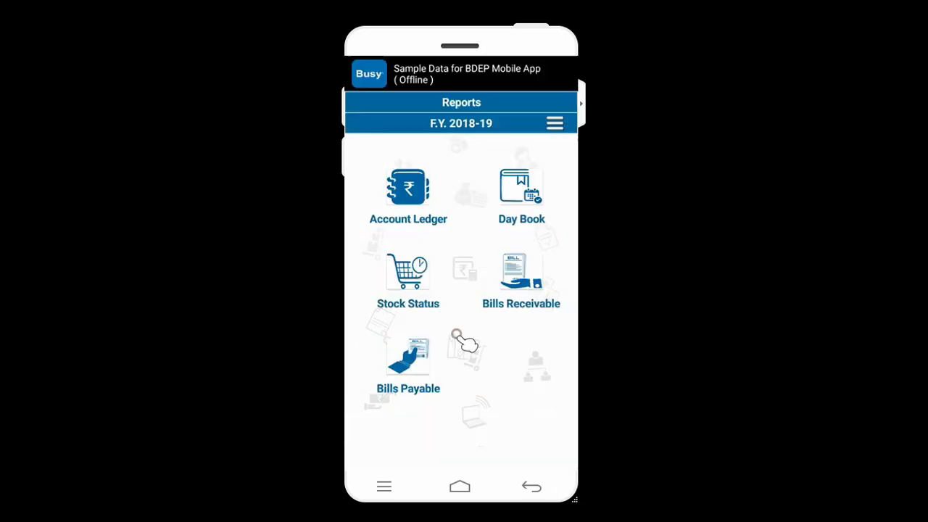
click(407, 190)
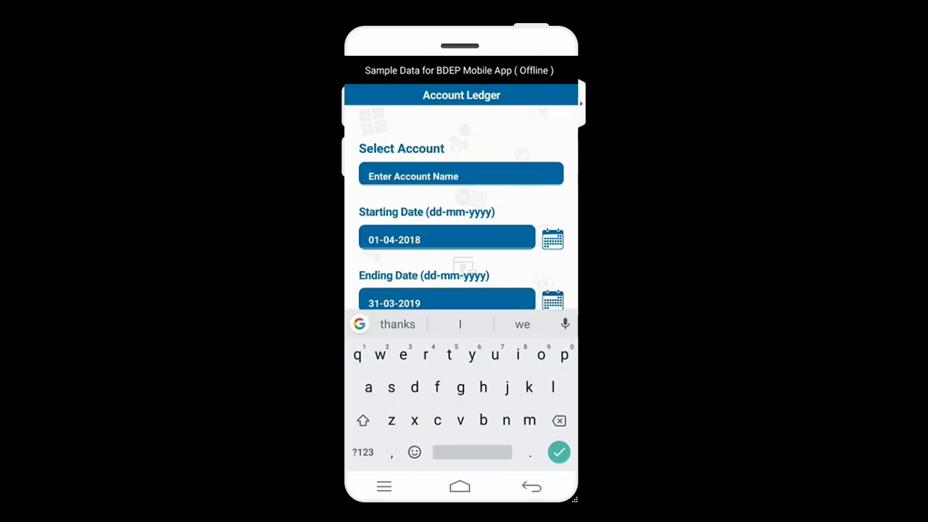
text(amit)
click(411, 201)
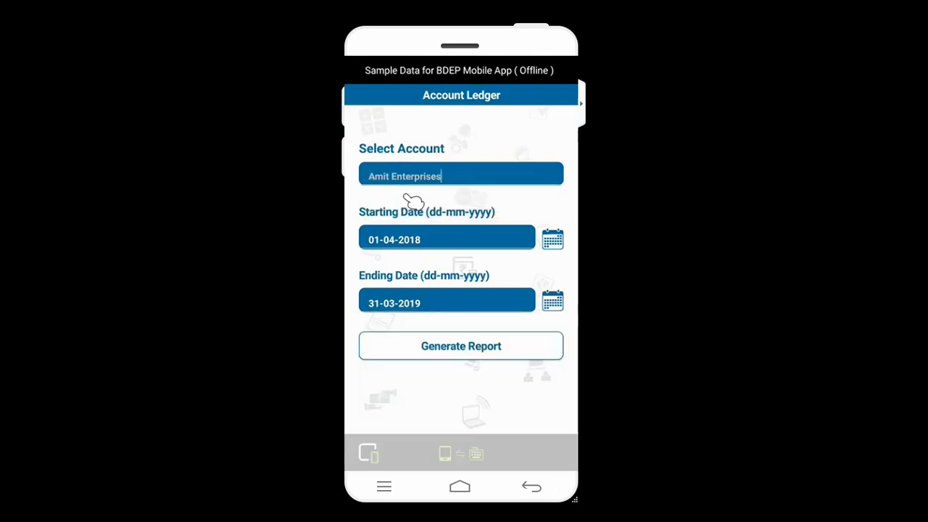
click(451, 346)
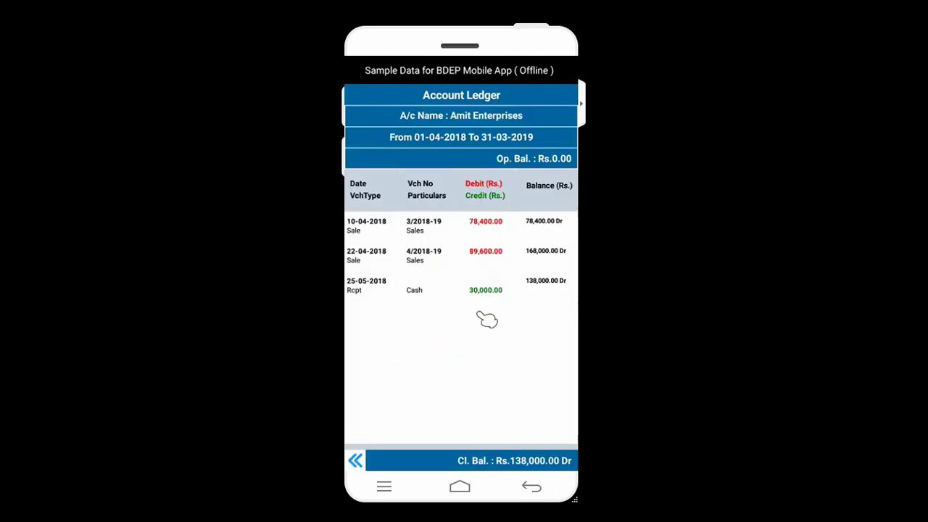
click(529, 485)
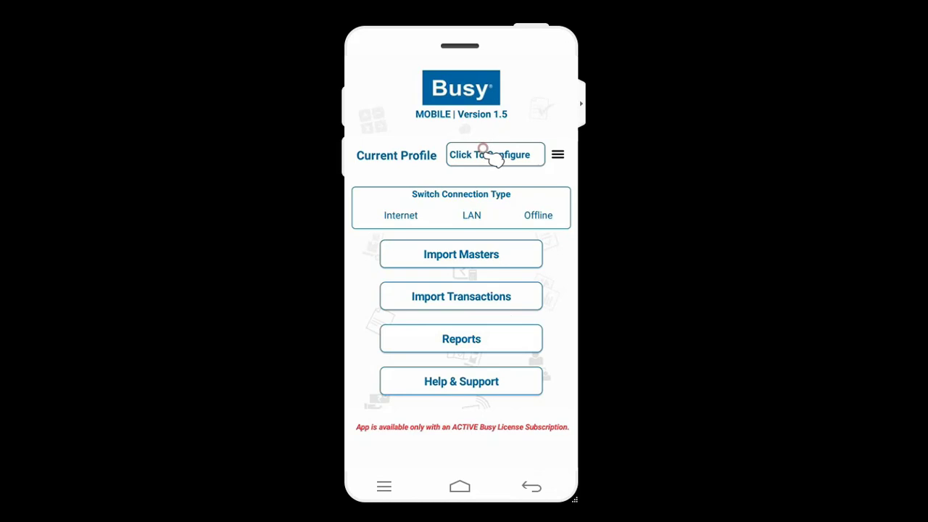
Start a new Party Mode profile with BDEP ID 'Sample Data'.
click(490, 155)
click(479, 184)
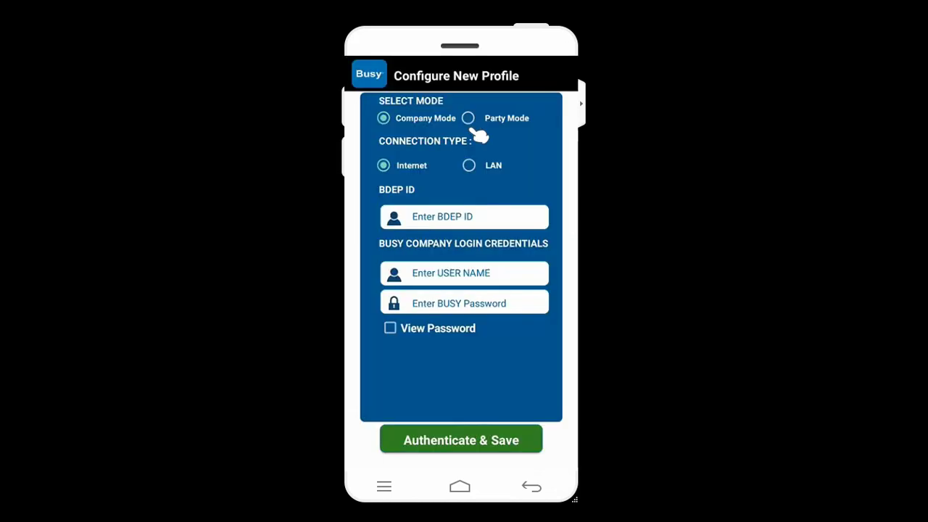
click(468, 118)
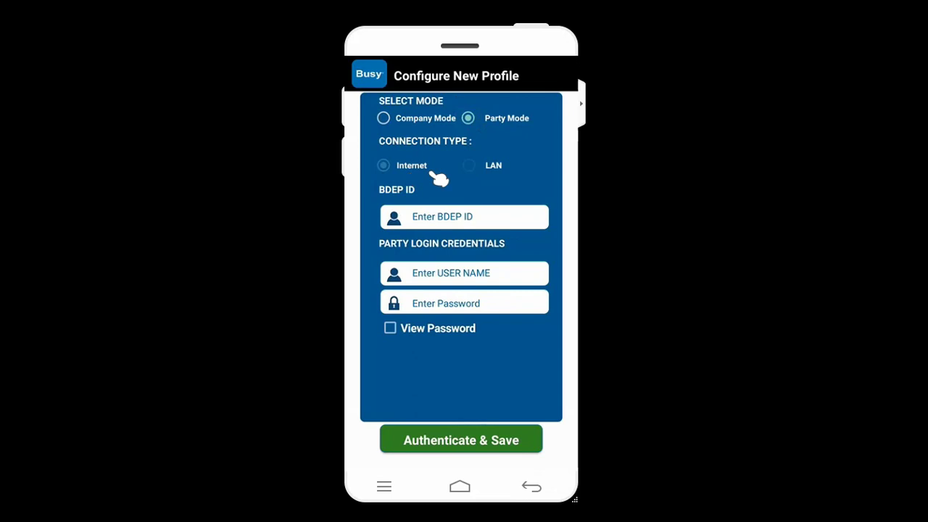
click(408, 217)
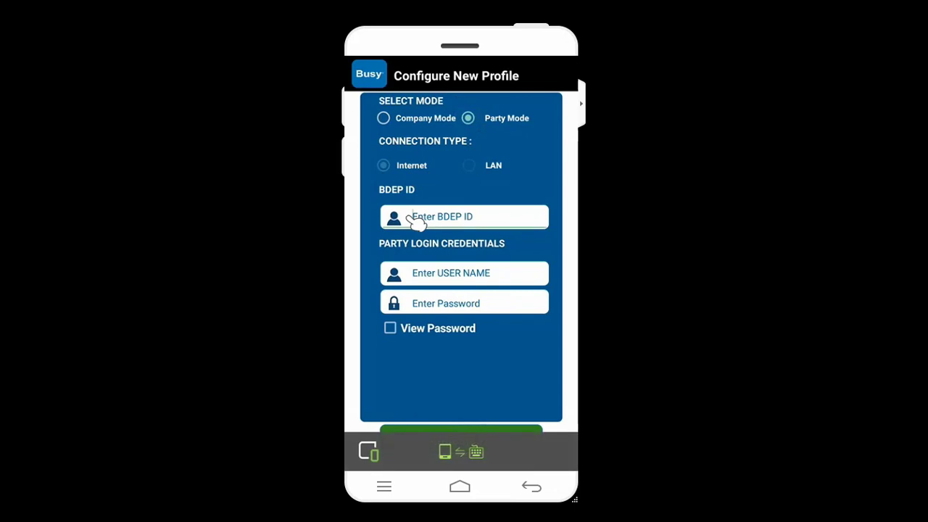
text(Sample Data)
Enter the party's user name and password, then authenticate and save the profile.
click(427, 274)
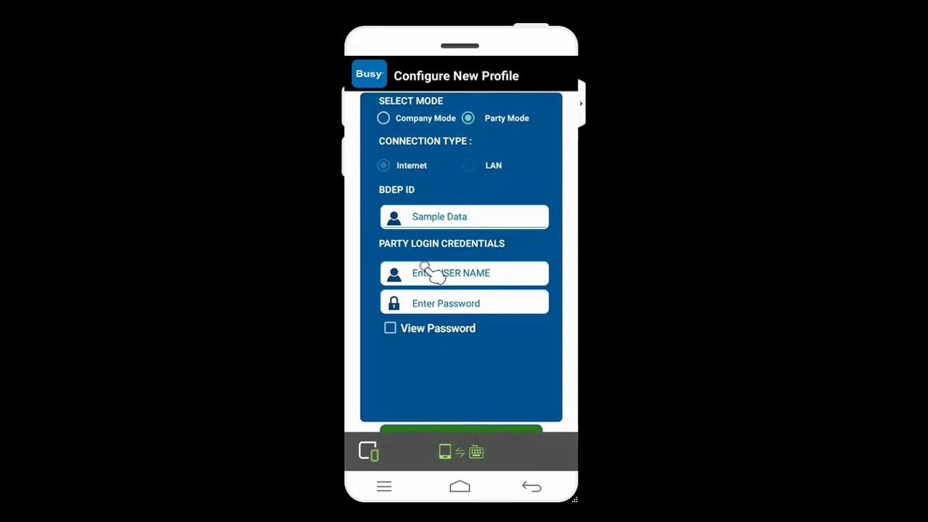
text(Amit)
click(434, 298)
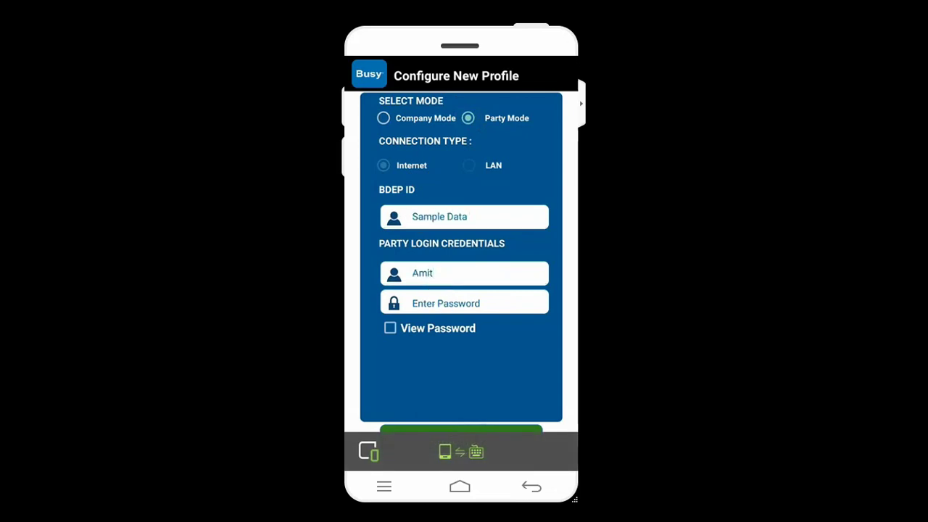
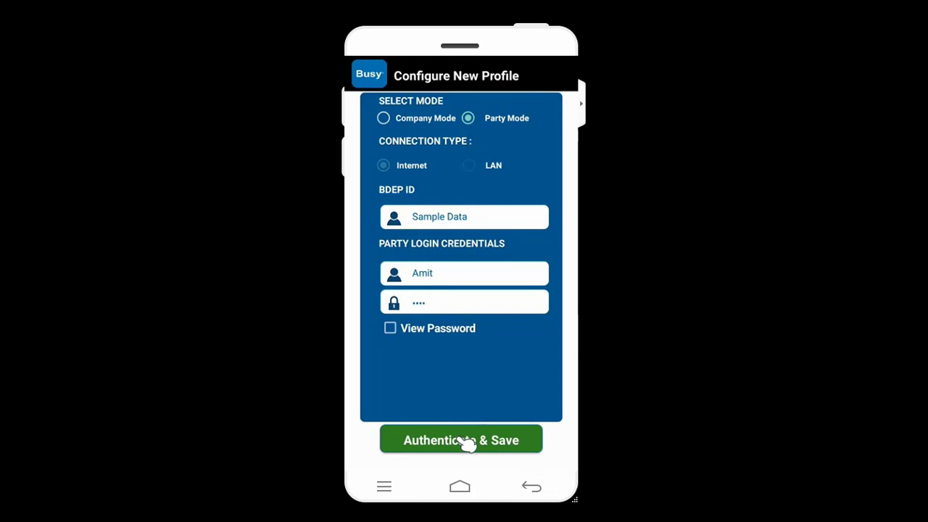
click(467, 442)
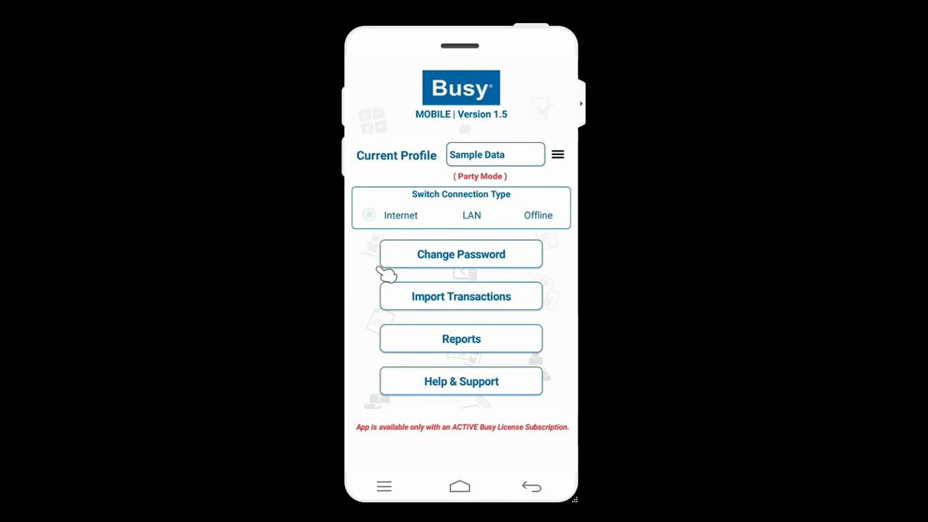
click(480, 255)
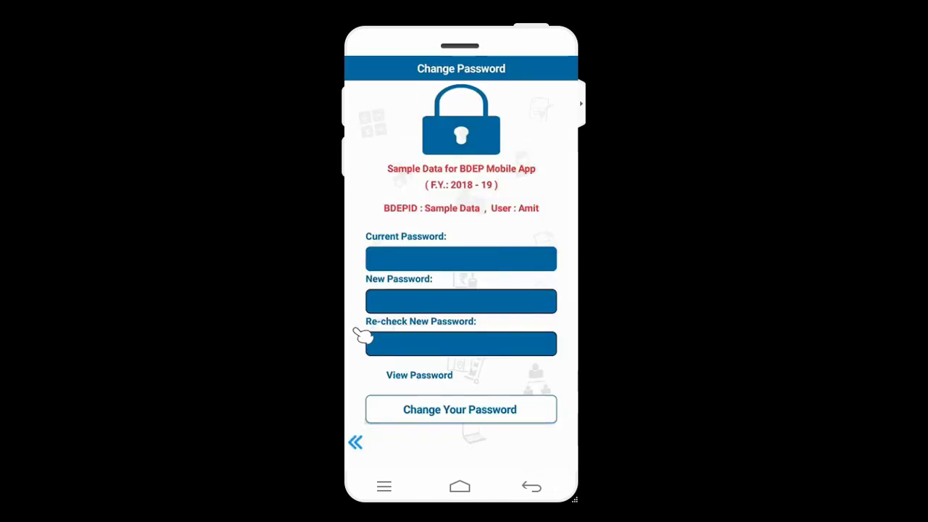
click(532, 487)
click(534, 491)
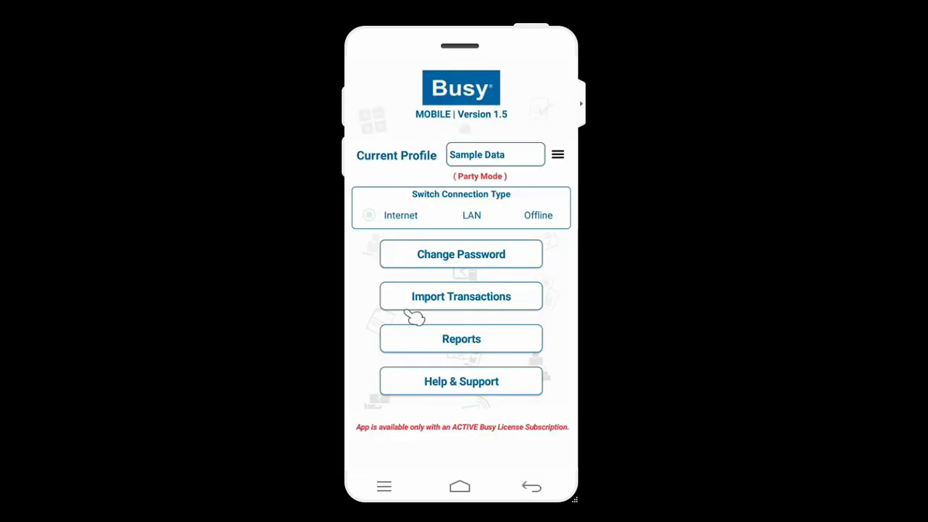
click(447, 335)
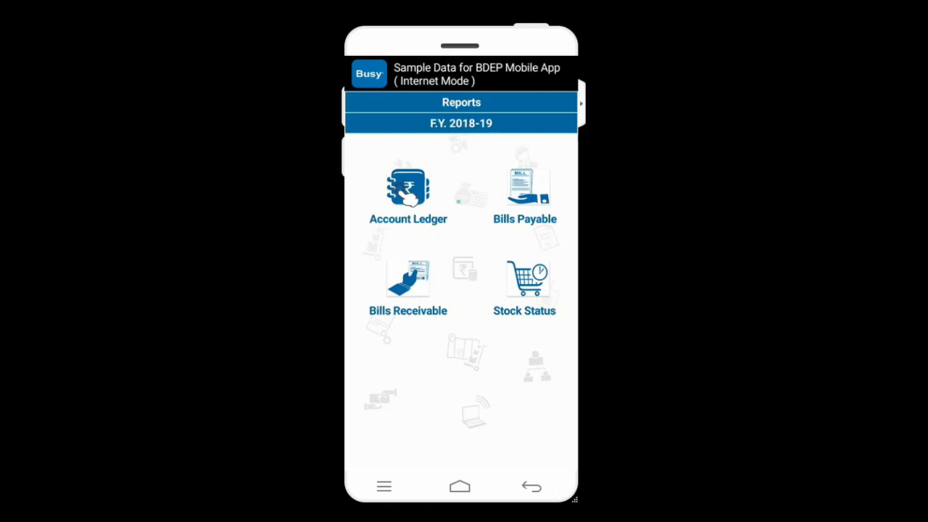
click(409, 194)
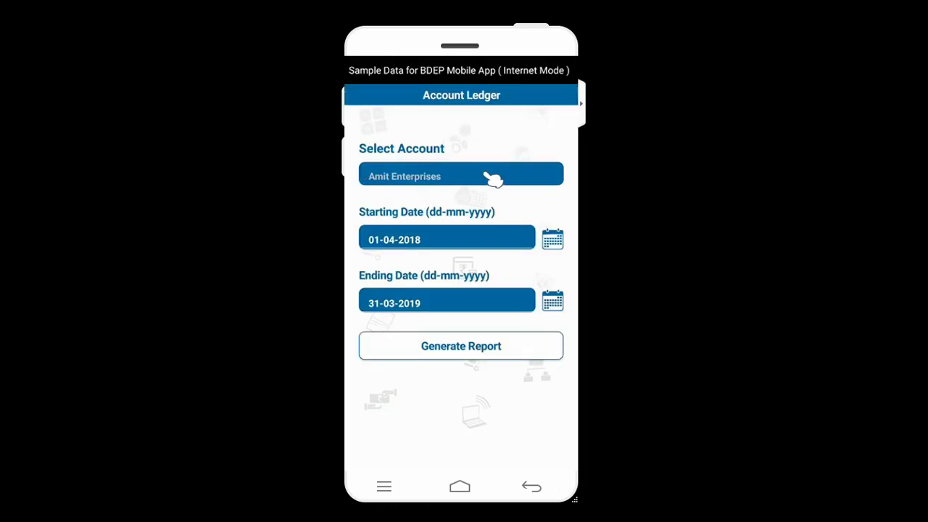
click(472, 346)
click(524, 487)
click(525, 486)
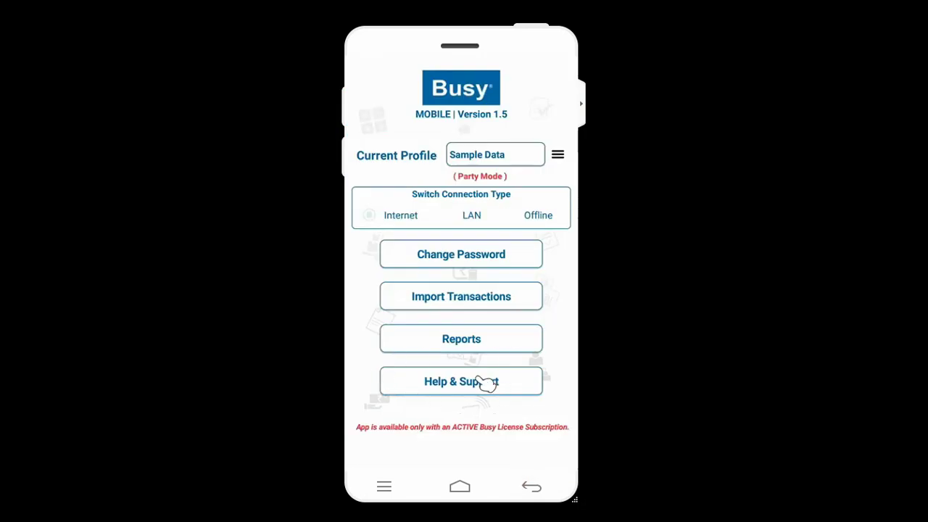
click(478, 380)
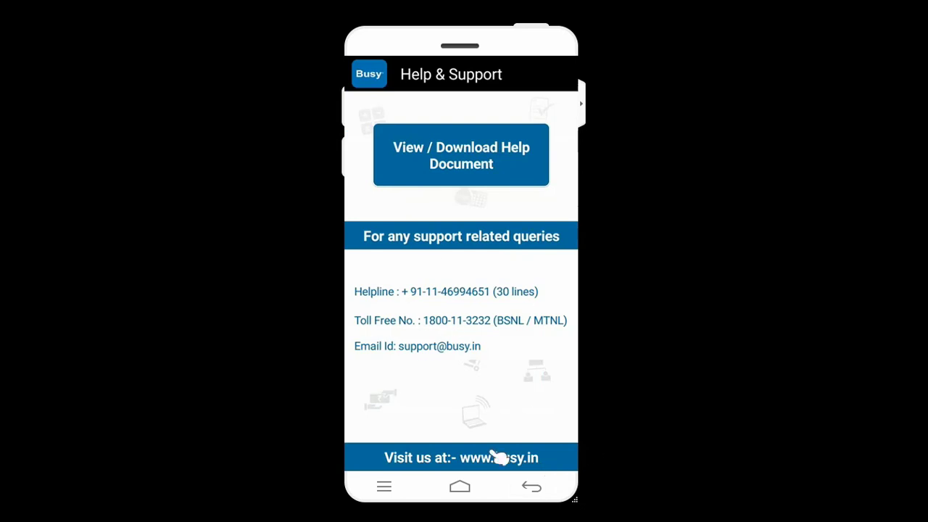
click(529, 486)
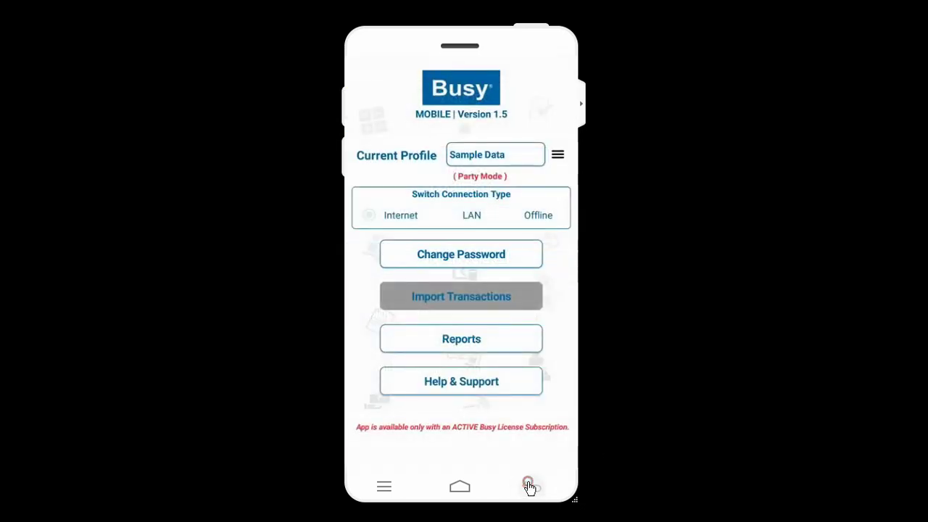